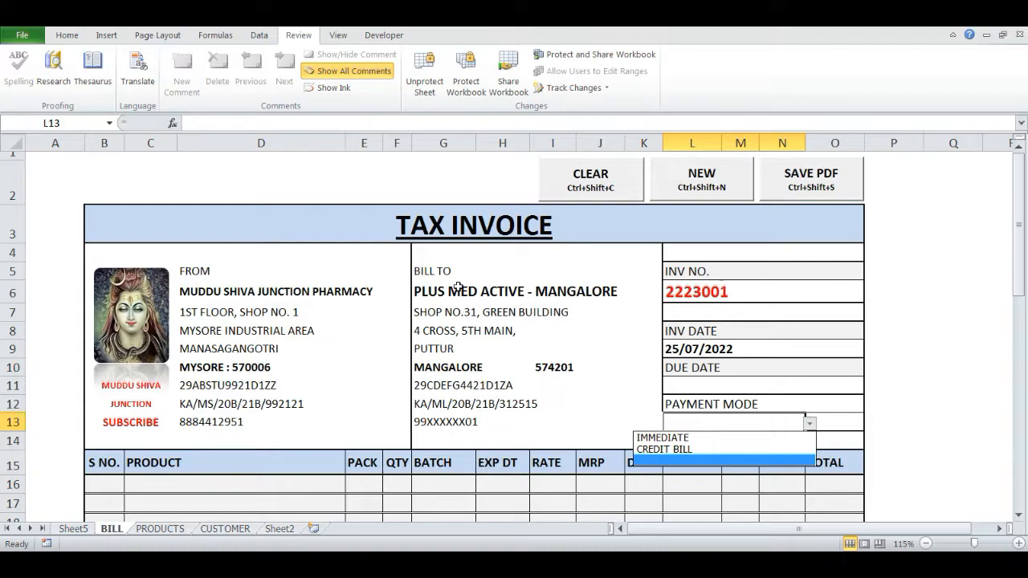
# Set the invoice's payment mode to IMMEDIATE
pyautogui.press('Down')
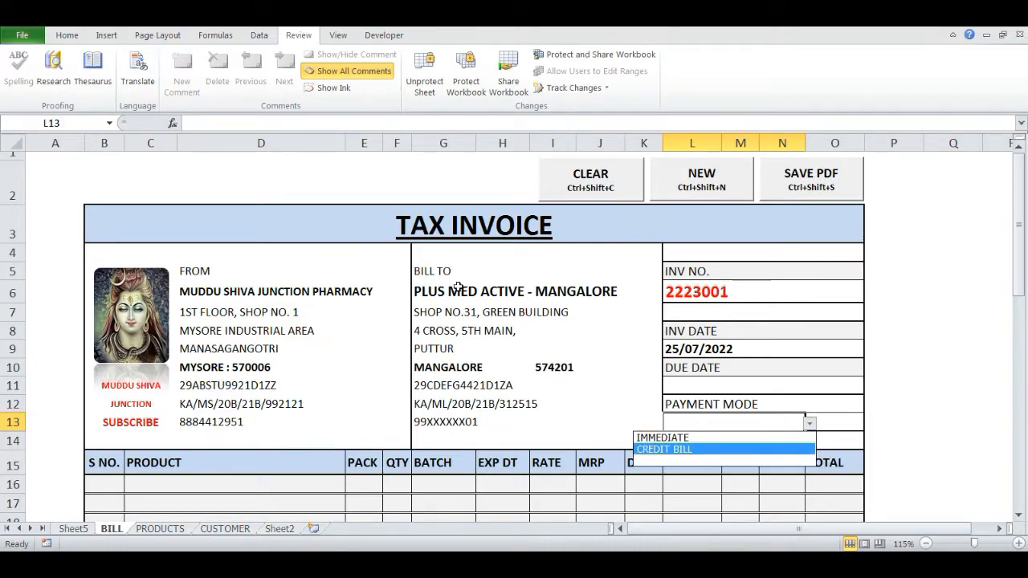
pyautogui.press('Up')
pyautogui.press('Return')
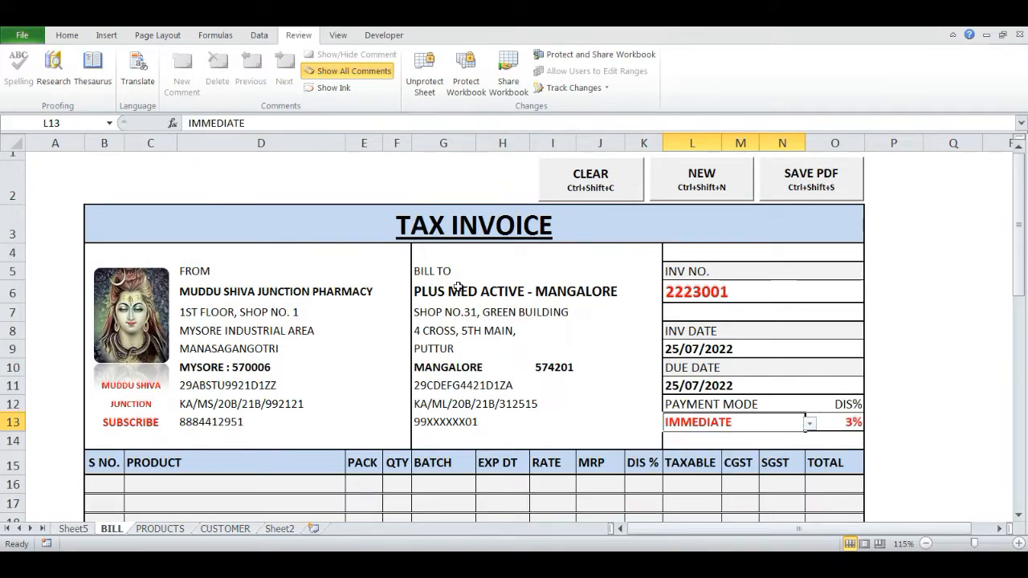
# Switch the payment mode to CREDIT BILL and back to IMMEDIATE
pyautogui.hotkey('alt', 'Down')
pyautogui.press('Down')
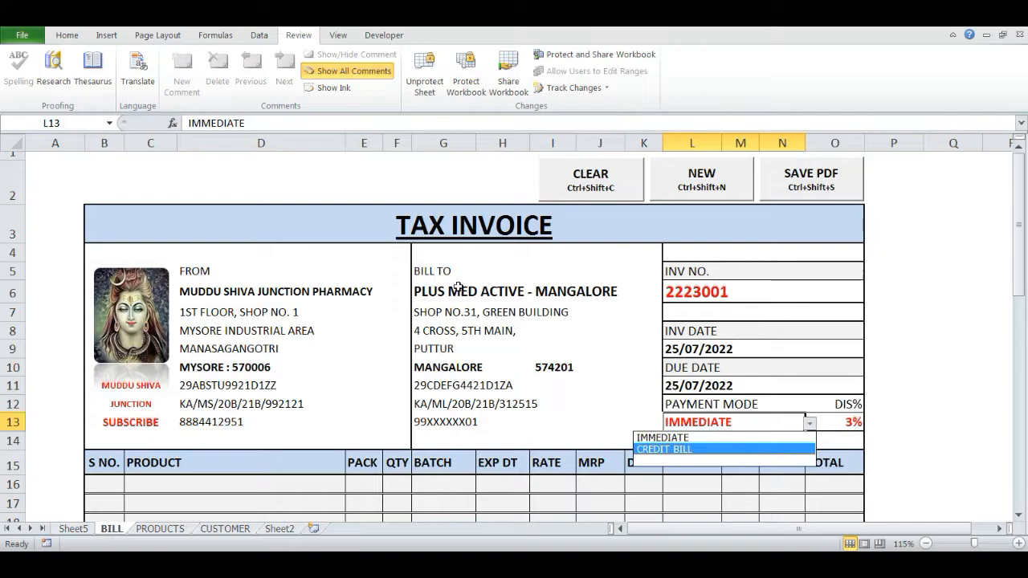
pyautogui.press('Return')
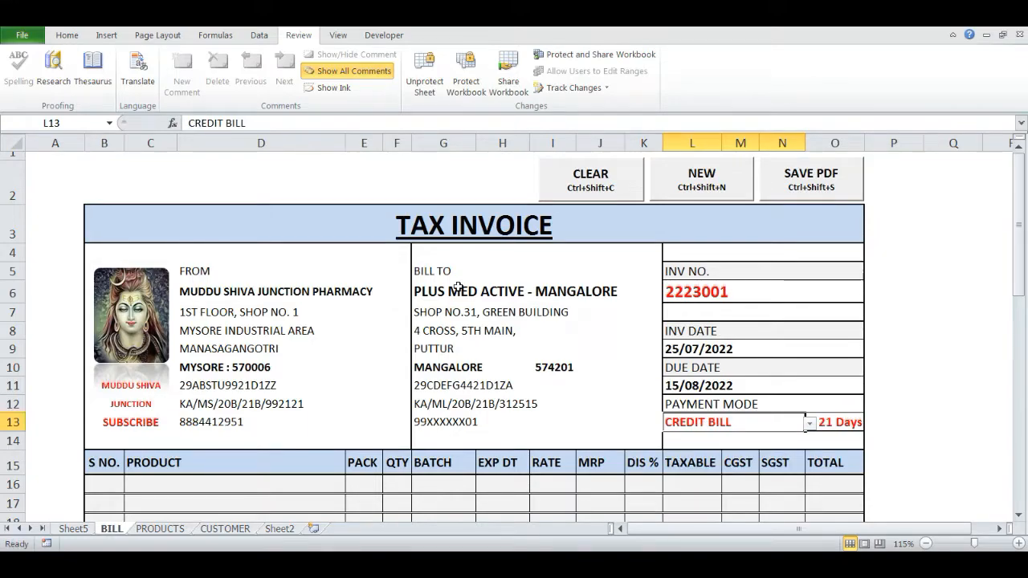
pyautogui.hotkey('alt', 'Down')
pyautogui.press('Return')
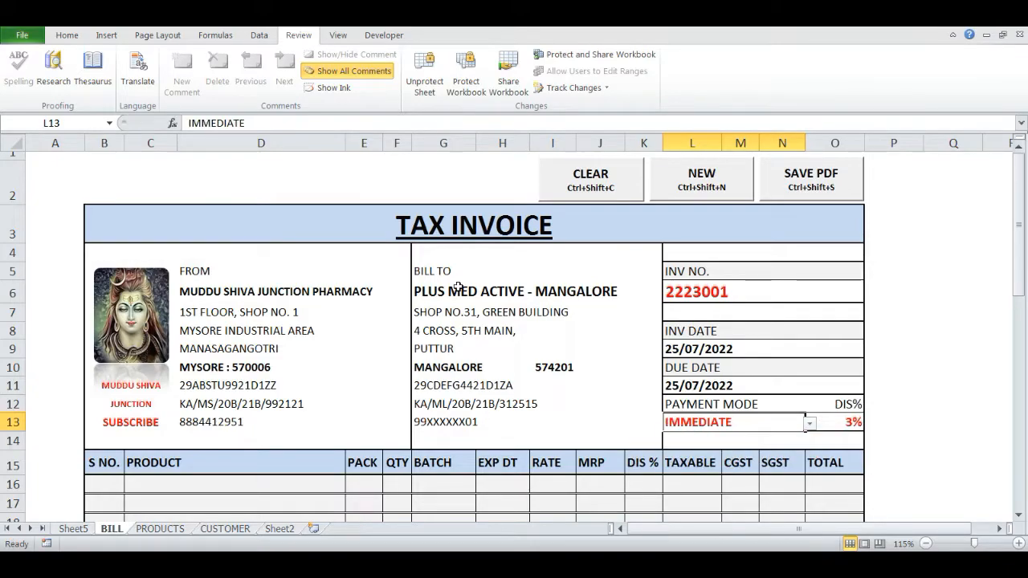
# Try to enter a quantity of 1 in the first item row without choosing a product, and cancel the entry
pyautogui.press('Tab')
pyautogui.scroll(-4, 390, 410)
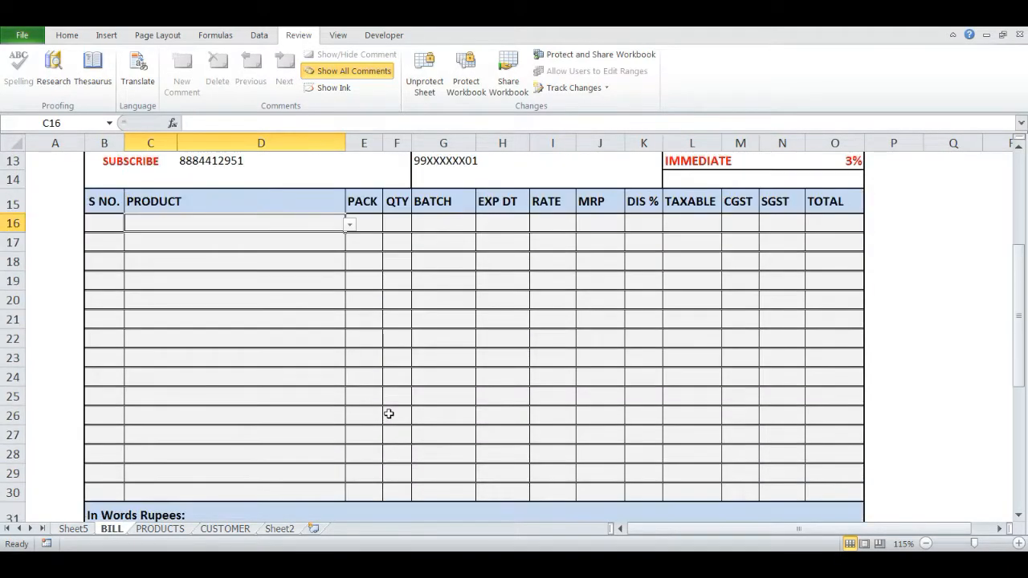
pyautogui.press('Down')
pyautogui.press('Up')
pyautogui.press('Right')
pyautogui.press('Right')
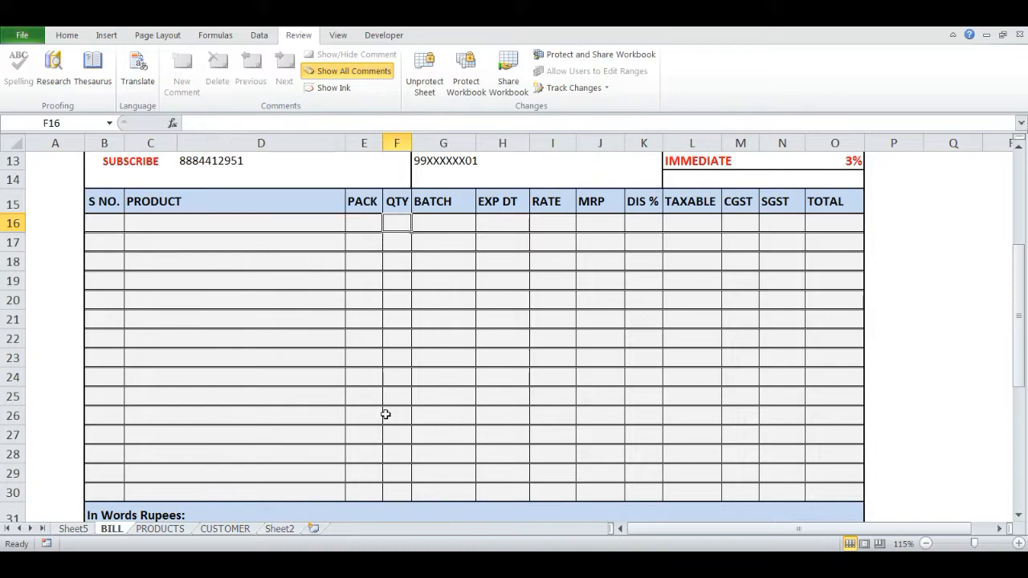
pyautogui.write('1')
pyautogui.press('Return')
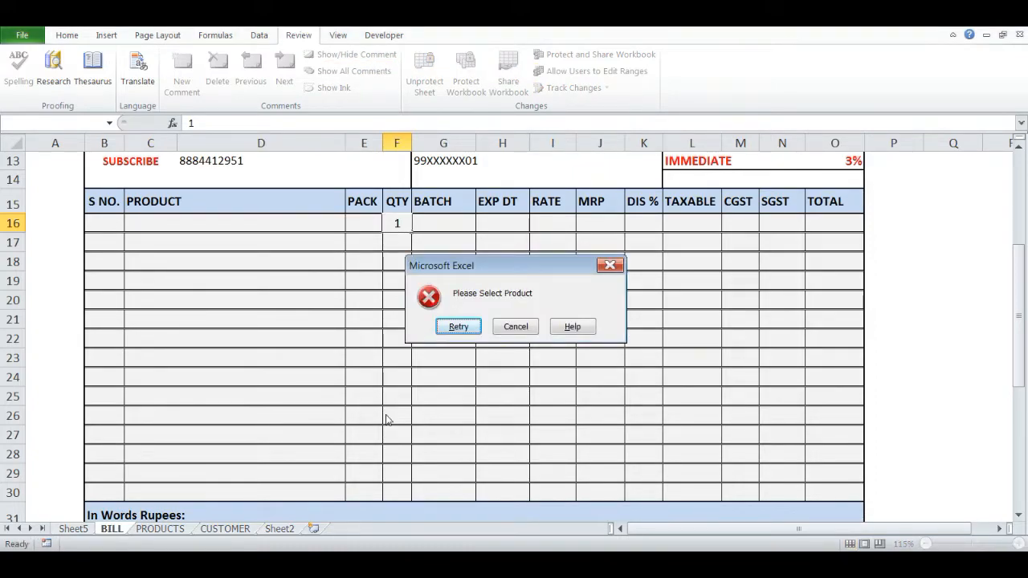
pyautogui.press('Return')
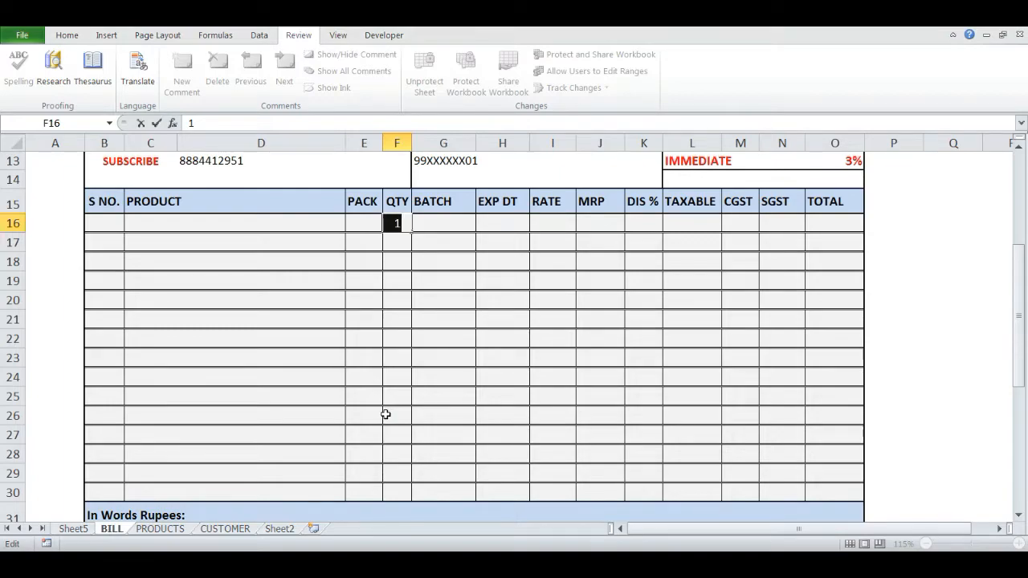
pyautogui.press('Return')
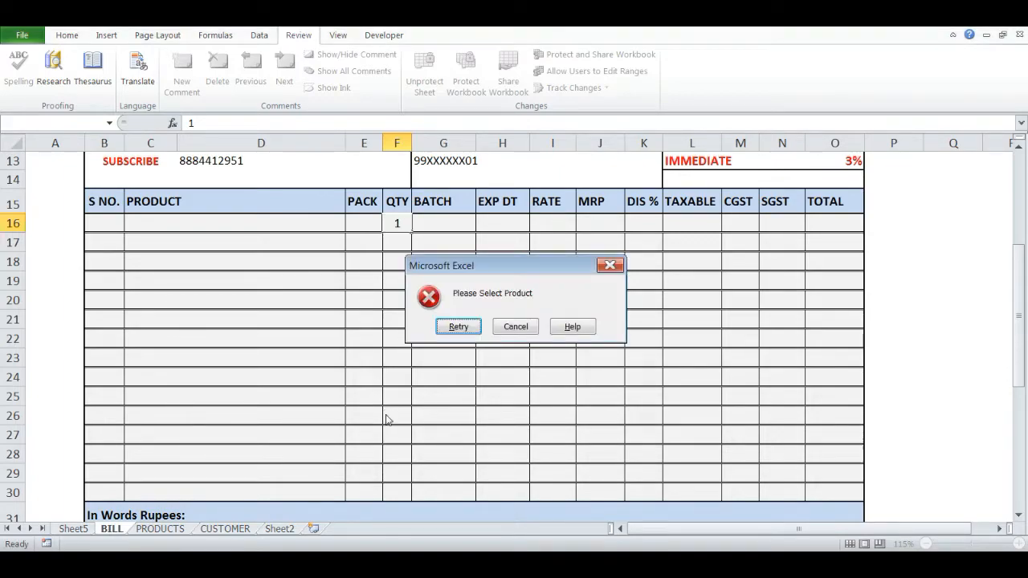
pyautogui.press('Return')
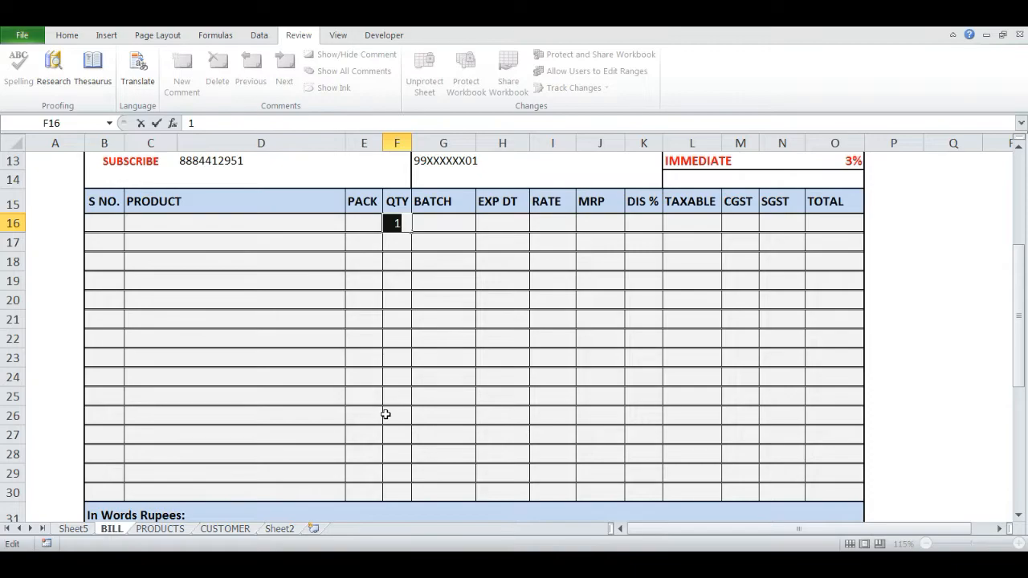
pyautogui.press('Escape')
# Add ALBENDAZOLE 400MG with a quantity of 1 in the first item row
pyautogui.press('Left')
pyautogui.press('Left')
pyautogui.hotkey('alt', 'Down')
pyautogui.press('Down')
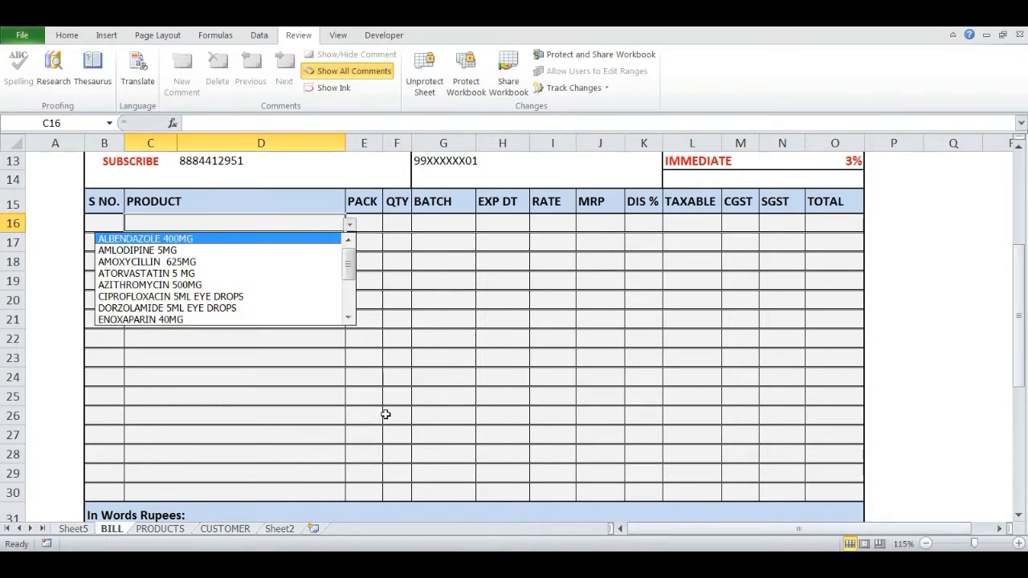
pyautogui.press('Return')
pyautogui.press('Tab')
pyautogui.press('Tab')
pyautogui.write('1')
pyautogui.press('Return')
# Clear the quantity of ALBENDAZOLE 400MG in the first item row and enter 1 again
pyautogui.hotkey('alt', 'Down')
pyautogui.press('Escape')
pyautogui.press('Up')
pyautogui.press('Right')
pyautogui.press('Right')
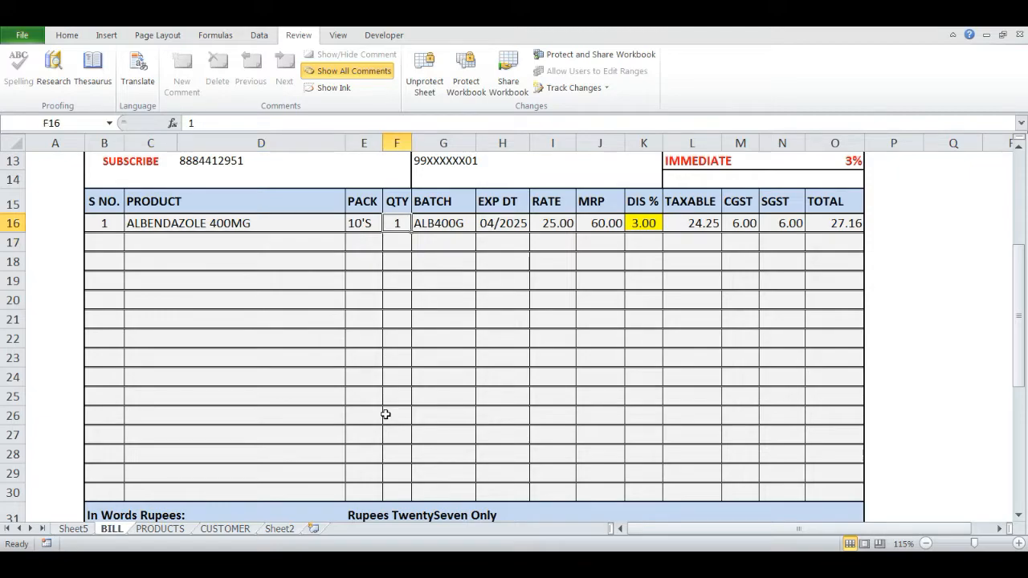
pyautogui.scroll(-1, 386, 414)
pyautogui.scroll(1, 386, 414)
pyautogui.scroll(-1, 385, 413)
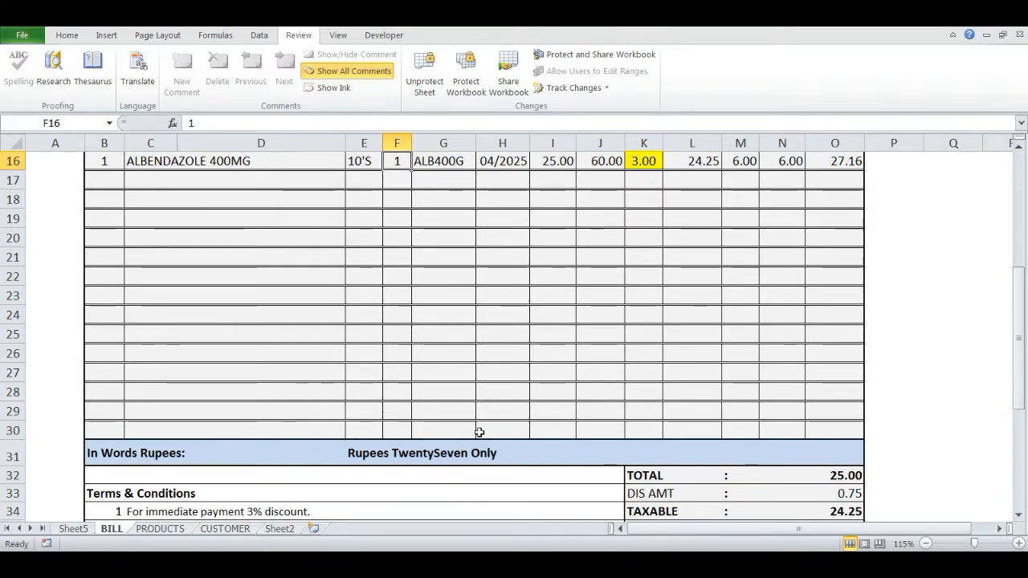
pyautogui.press('Delete')
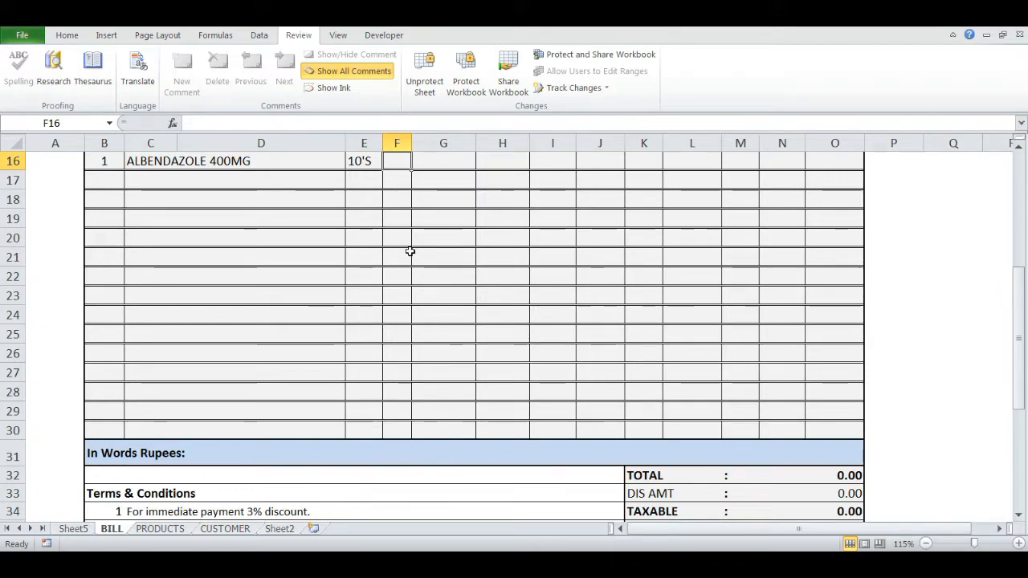
pyautogui.write('1')
pyautogui.press('Return')
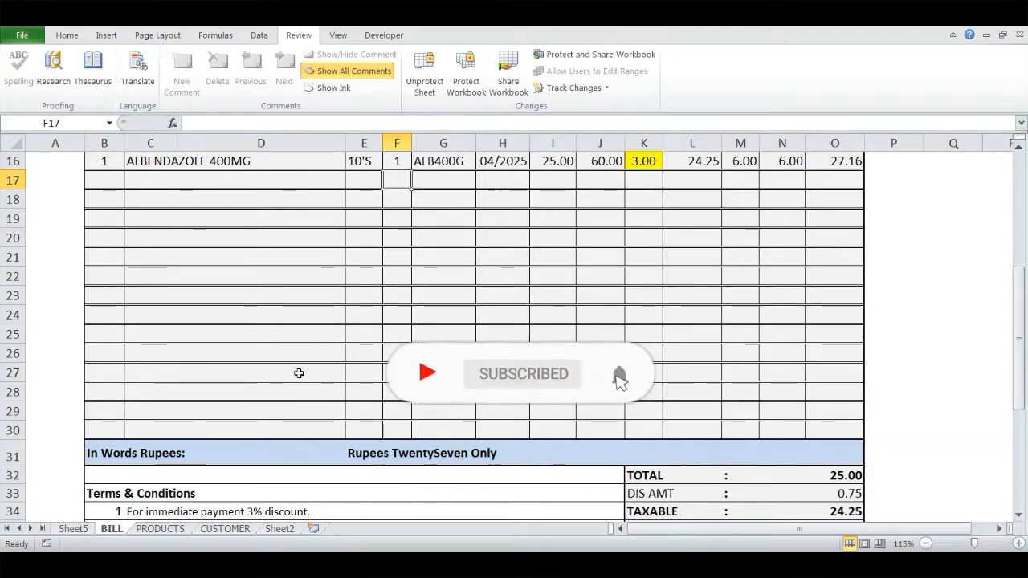
# Add AMLODIPINE 5MG with a quantity of 1 in the second item row
pyautogui.click(184, 187)
pyautogui.hotkey('alt', 'Down')
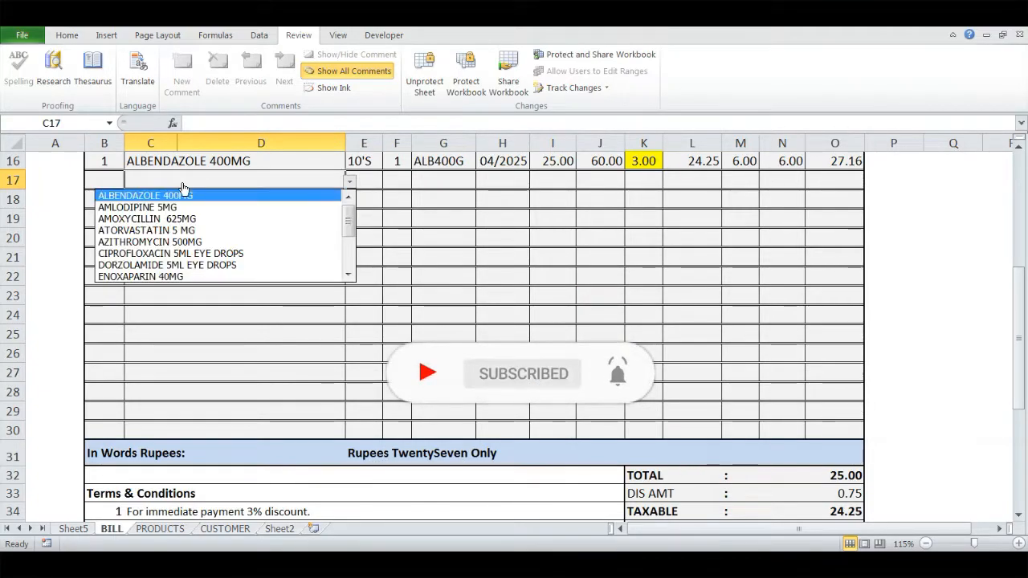
pyautogui.press('Down')
pyautogui.press('Return')
pyautogui.press('Tab')
pyautogui.write('1')
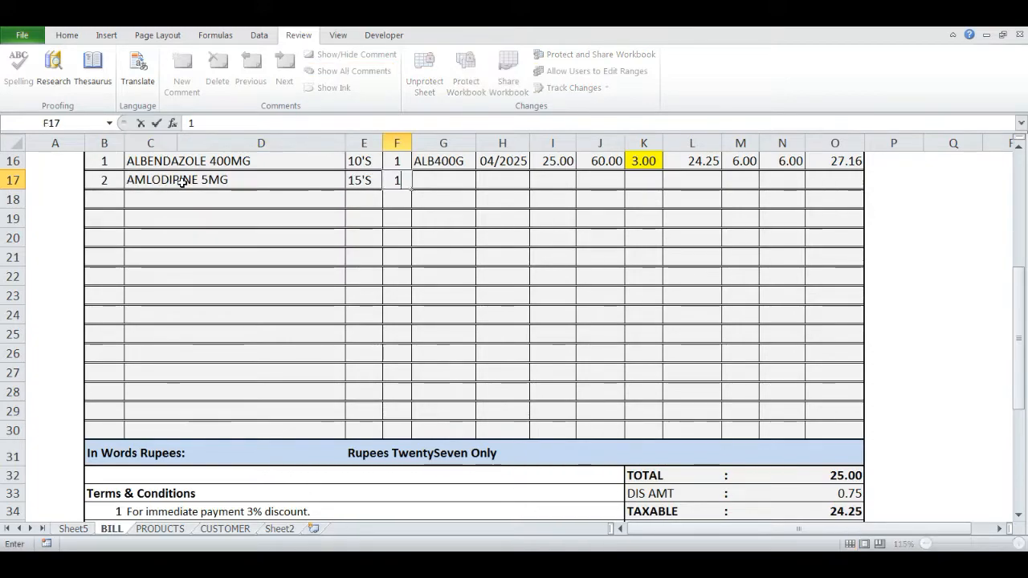
pyautogui.press('Return')
# Add CIPROFLOXACIN 5ML EYE DROPS with a quantity of 1 in the third item row
pyautogui.hotkey('alt', 'Down')
pyautogui.press('Down')
pyautogui.press('Down')
pyautogui.press('Down')
pyautogui.press('Down')
pyautogui.press('Down')
pyautogui.press('Down')
pyautogui.press('Return')
pyautogui.press('Tab')
pyautogui.write('1')
pyautogui.press('Return')
# Add DORZOLAMIDE 5ML EYE DROPS with a quantity of 2 in the fourth item row
pyautogui.press('Left')
pyautogui.hotkey('alt', 'Down')
pyautogui.press('Down')
pyautogui.press('Down')
pyautogui.press('Down')
pyautogui.press('Down')
pyautogui.press('Down')
pyautogui.press('Down')
pyautogui.press('Down')
pyautogui.press('Return')
pyautogui.press('Tab')
pyautogui.write('2')
pyautogui.press('Return')
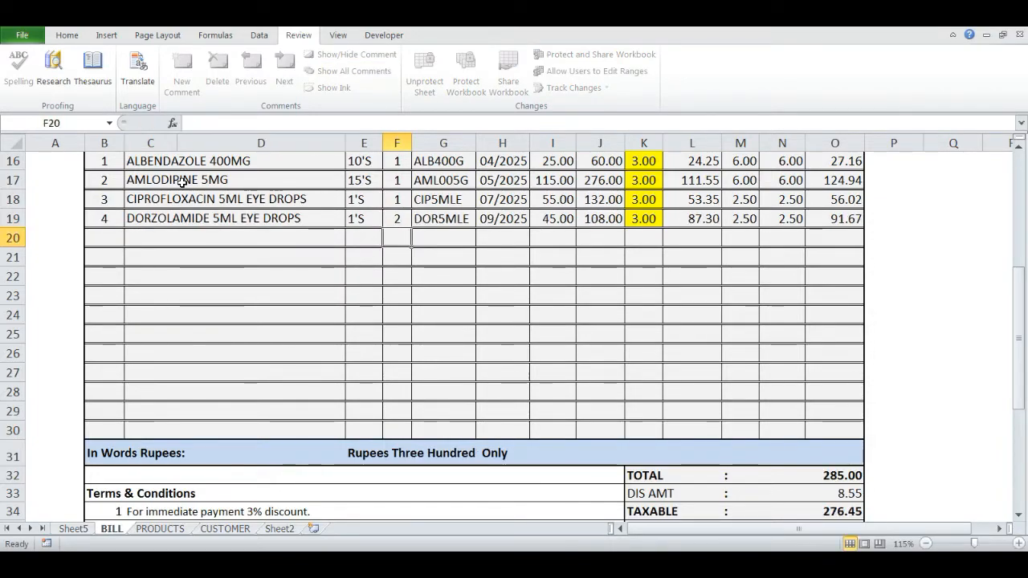
# Add ENOXAPARIN 40MG with a quantity of 10 in the fifth item row
pyautogui.press('Left')
pyautogui.hotkey('alt', 'Down')
pyautogui.press('Down')
pyautogui.press('Down')
pyautogui.press('Down')
pyautogui.press('Down')
pyautogui.press('Down')
pyautogui.press('Down')
pyautogui.press('Down')
pyautogui.press('Down')
pyautogui.press('Return')
pyautogui.press('Tab')
pyautogui.write('10')
pyautogui.press('Return')
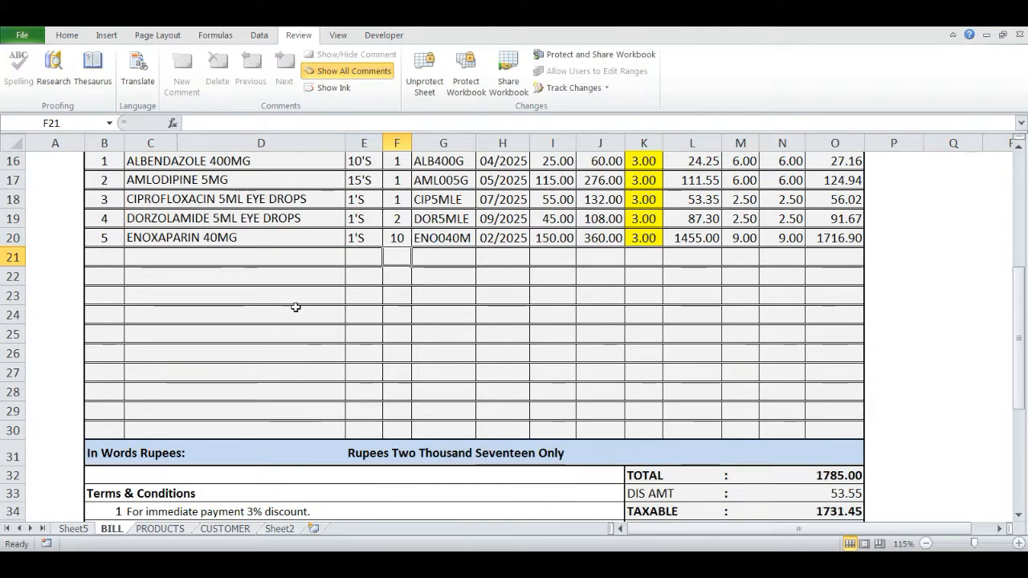
# Change the payment mode to CREDIT BILL to compare the item discounts and totals, and return it to IMMEDIATE
pyautogui.scroll(-2, 506, 404)
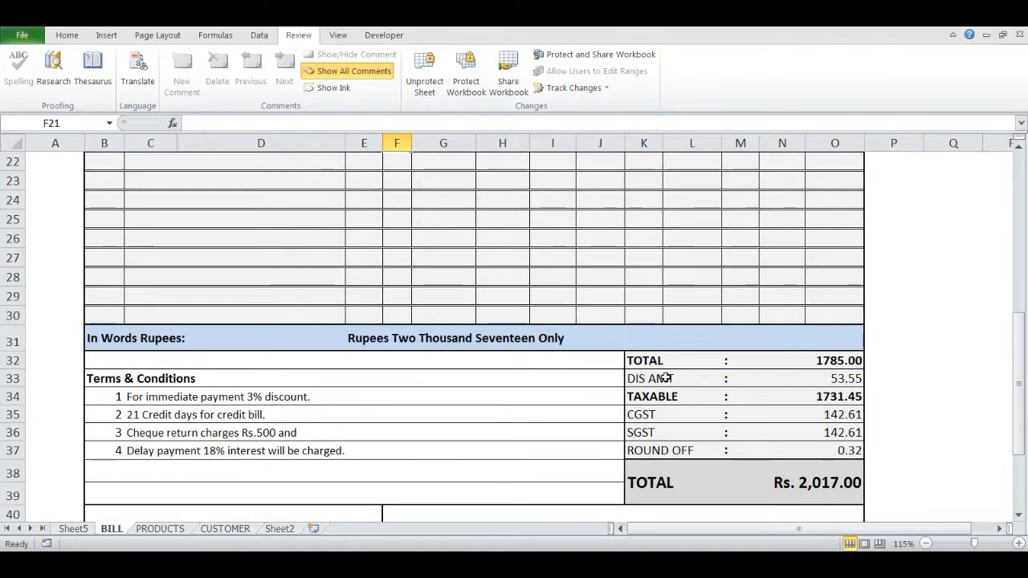
pyautogui.scroll(4, 771, 368)
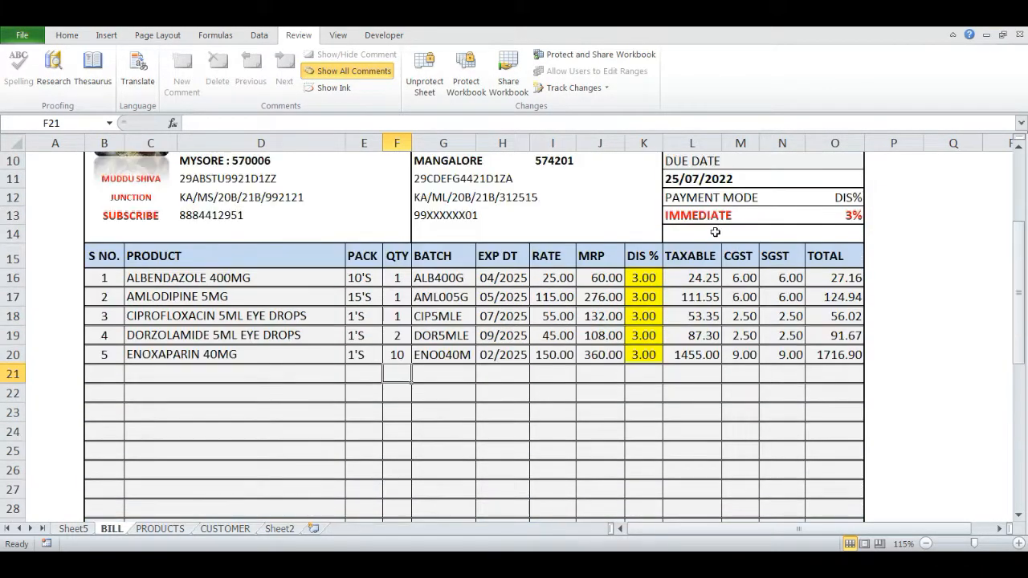
pyautogui.click(707, 218)
pyautogui.hotkey('alt', 'Down')
pyautogui.press('Down')
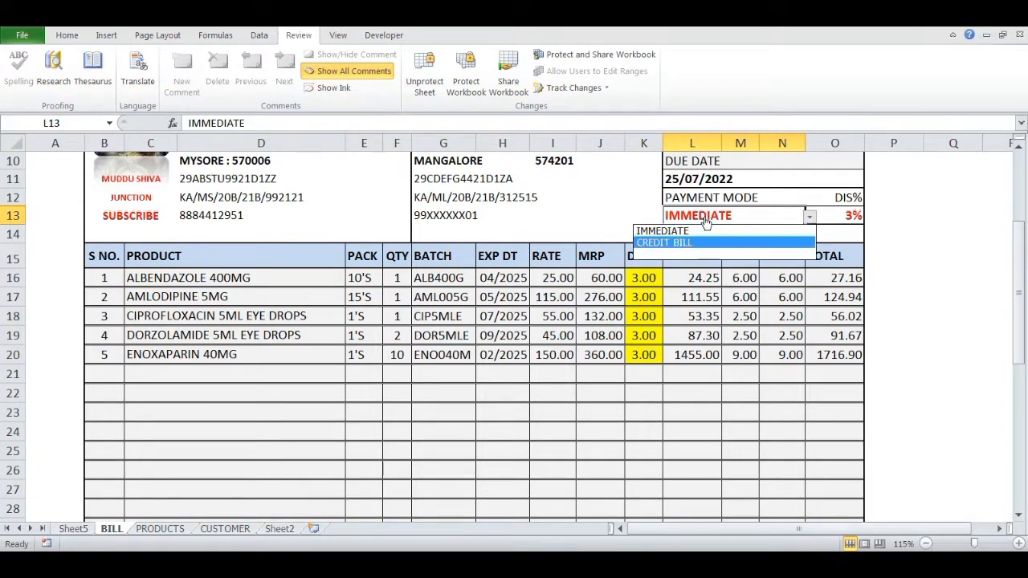
pyautogui.press('Return')
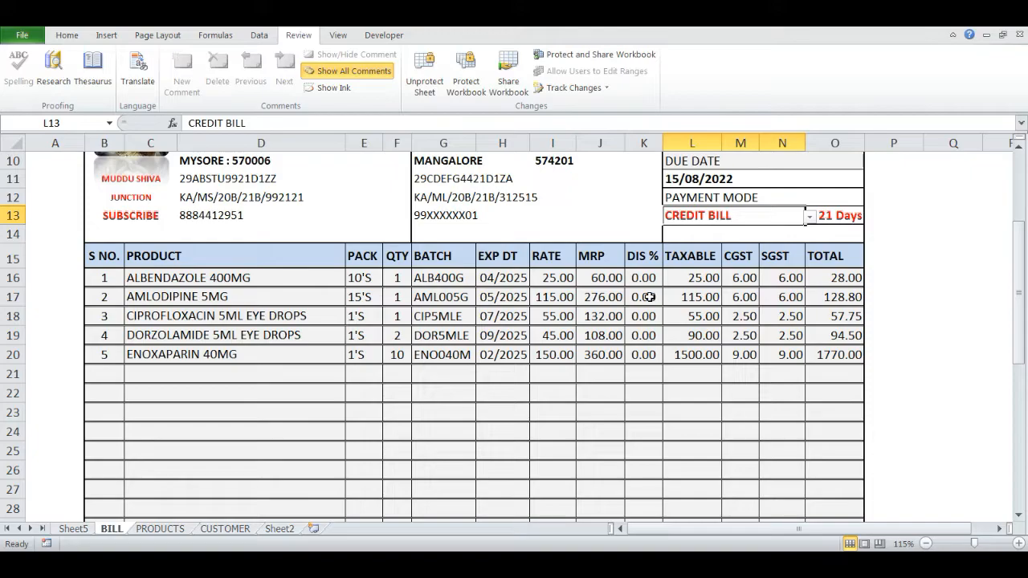
pyautogui.scroll(-2, 652, 321)
pyautogui.scroll(1, 657, 349)
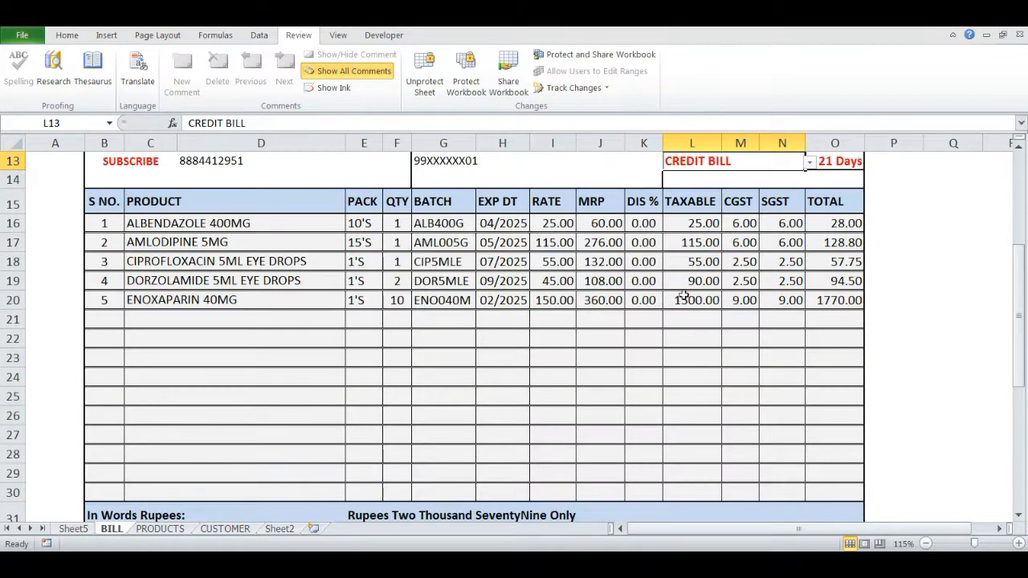
pyautogui.scroll(2, 683, 294)
pyautogui.hotkey('alt', 'Down')
pyautogui.press('Up')
pyautogui.press('Return')
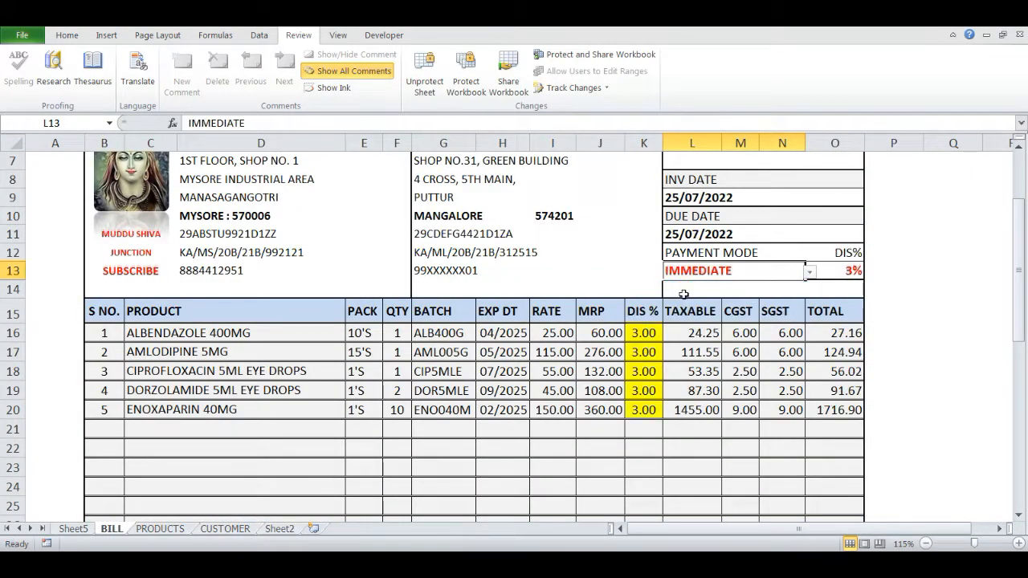
# Review the invoice's totals, terms and conditions, bank details and signatory section
pyautogui.scroll(-5, 684, 294)
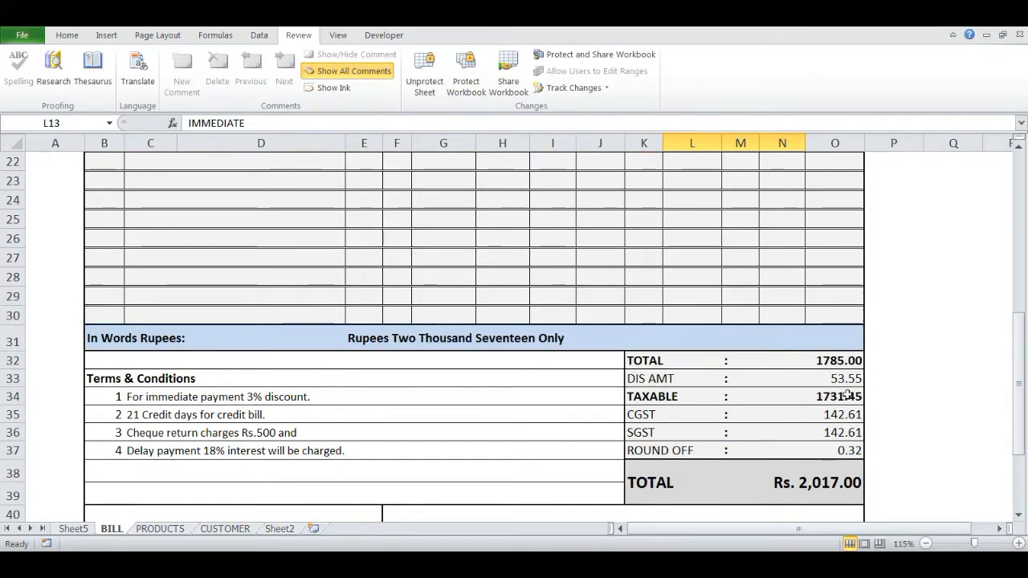
pyautogui.scroll(-1, 776, 370)
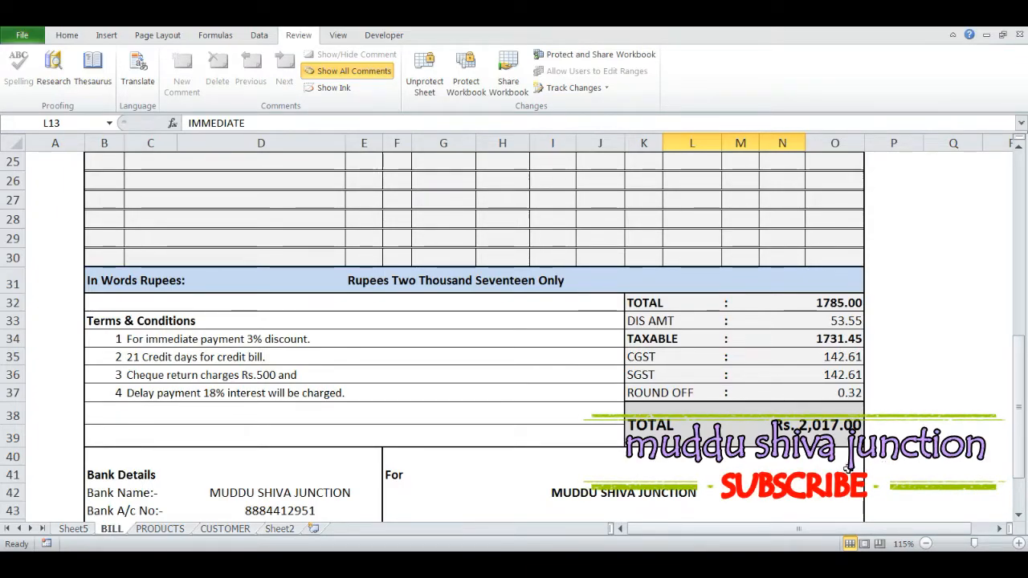
pyautogui.scroll(-2, 835, 450)
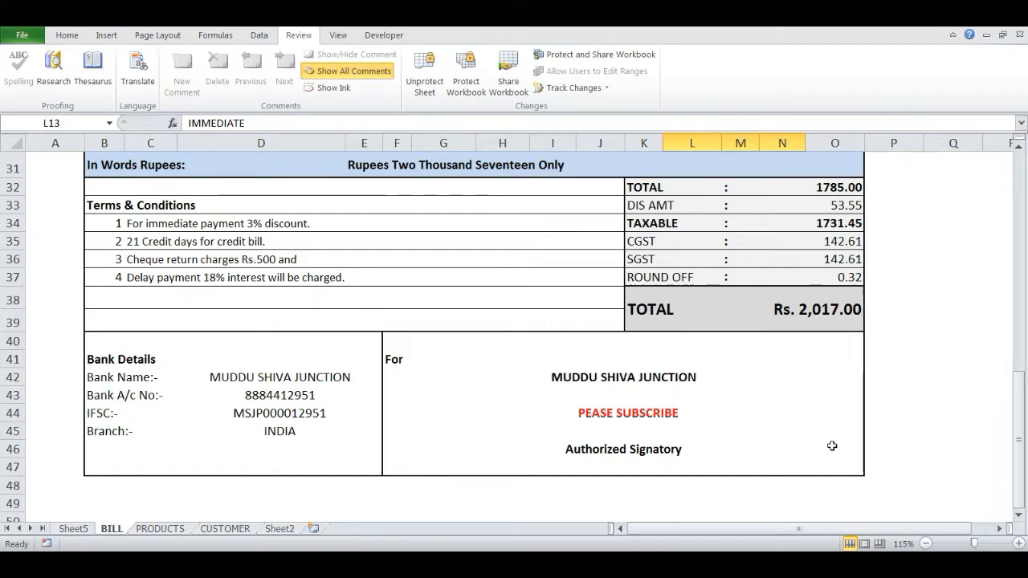
pyautogui.scroll(7, 832, 446)
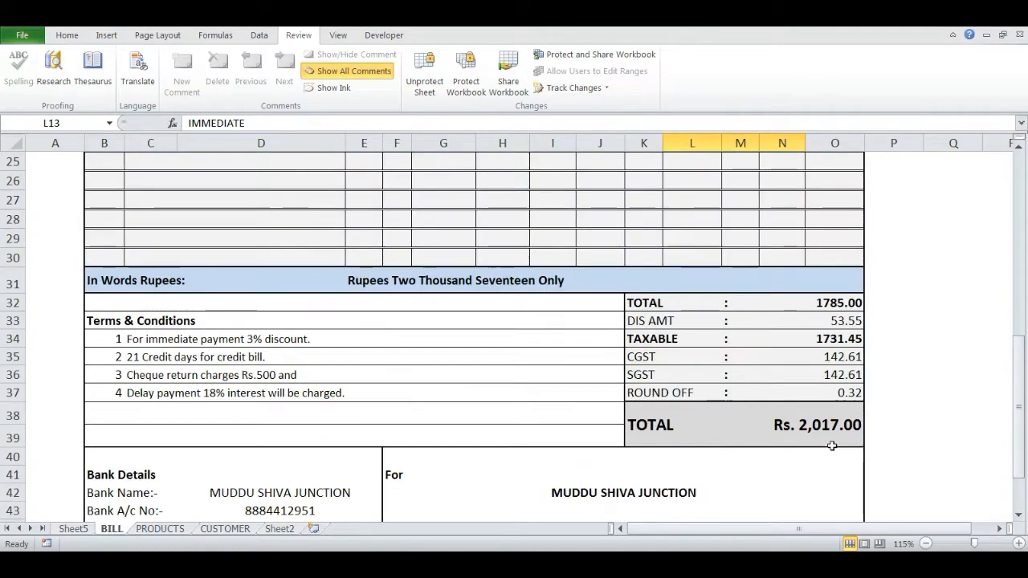
pyautogui.scroll(3, 832, 445)
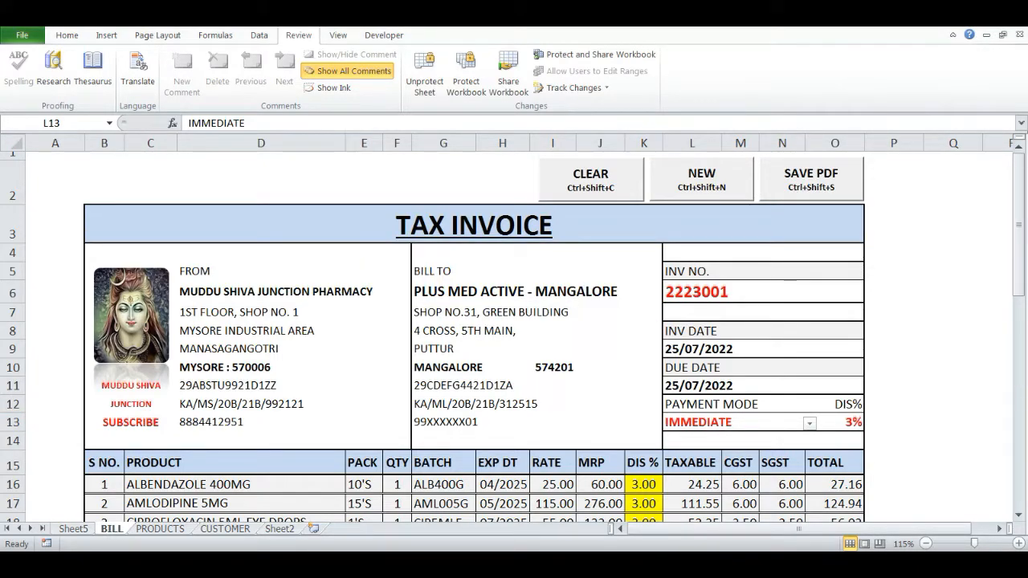
# Switch to the BILLS folder, open the saved invoice PDF to check its items and totals, and close it
pyautogui.hotkey('alt', 'Tab')
pyautogui.doubleClick(255, 118)
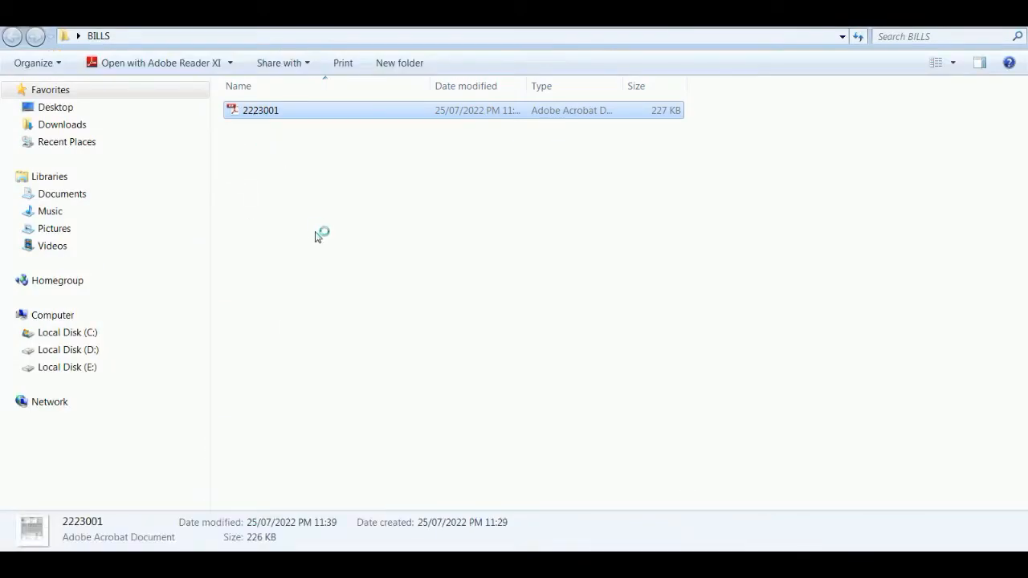
pyautogui.scroll(-5, 957, 295)
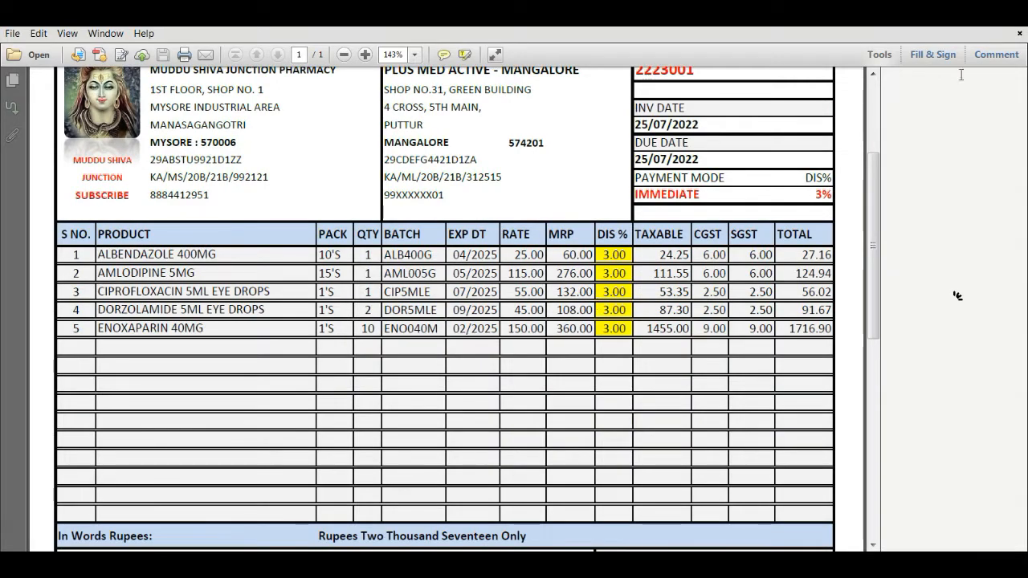
pyautogui.scroll(-3, 957, 296)
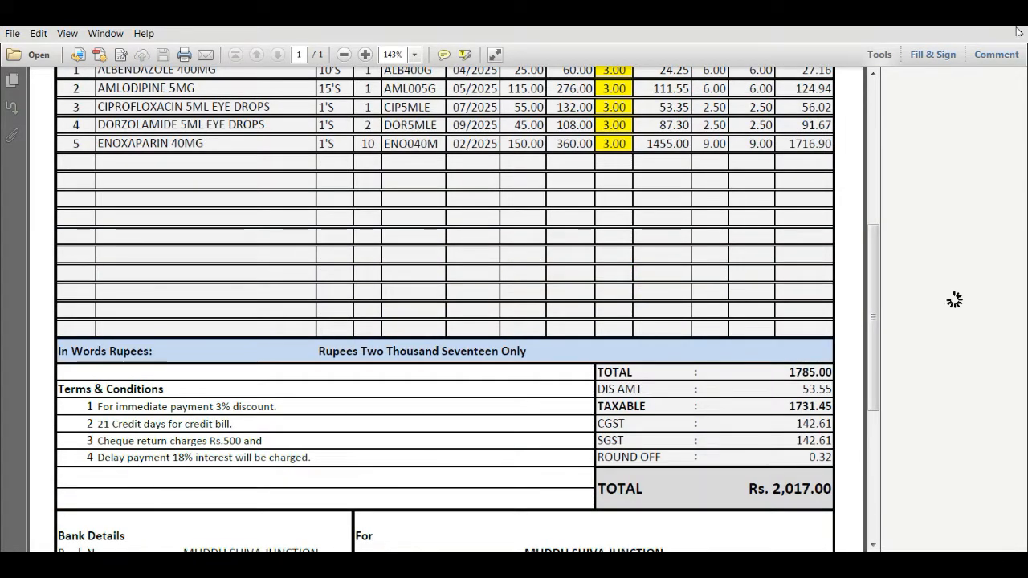
pyautogui.click(1016, 31)
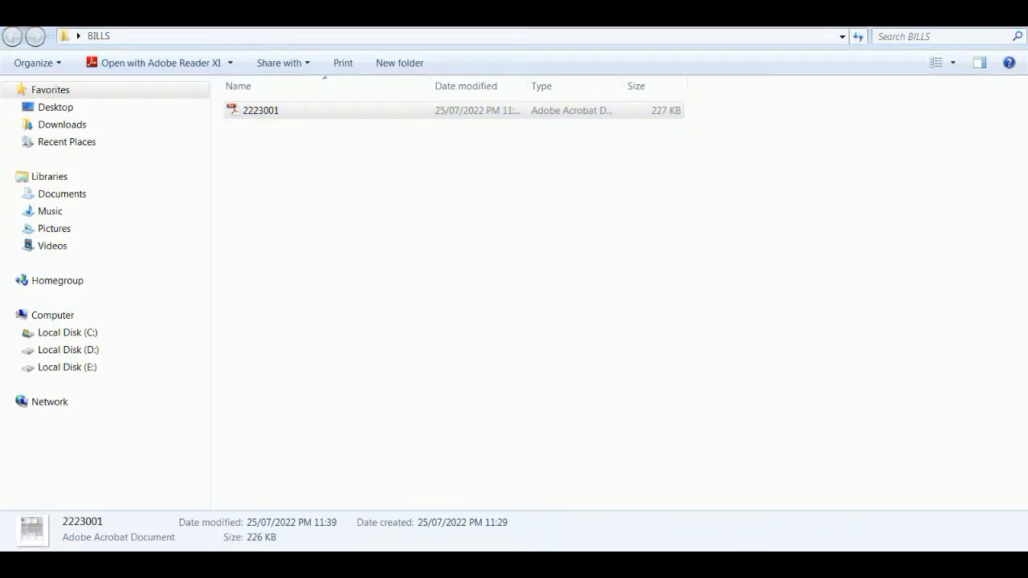
# Switch back to the invoice workbook in Excel, open the invoice's print preview and close it
pyautogui.hotkey('alt', 'Tab')
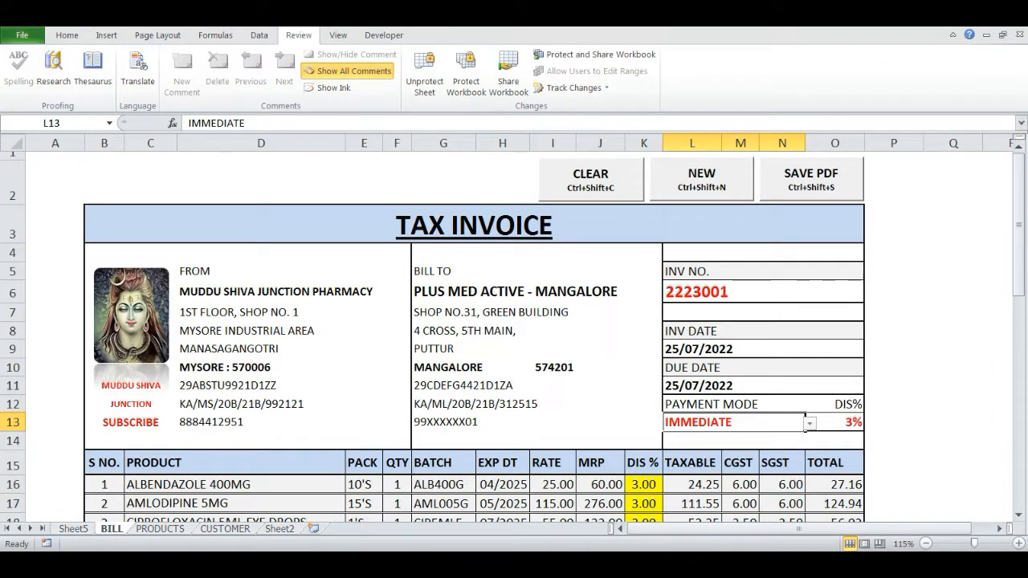
pyautogui.hotkey('ctrl', 'p')
pyautogui.press('Escape')
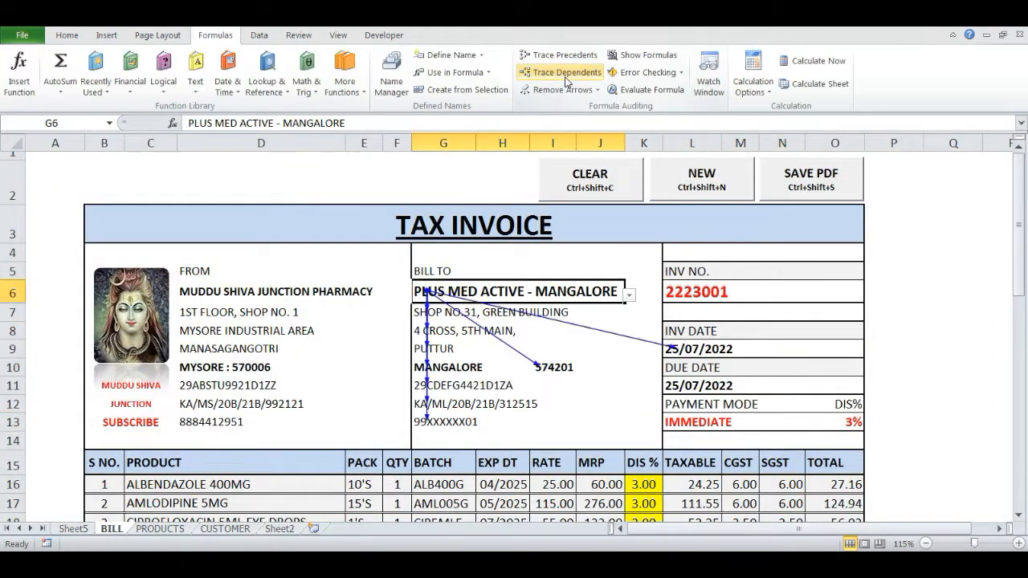
# Trace the dependents of the bill-to customer and payment mode cells
pyautogui.click(692, 421)
pyautogui.click(598, 73)
pyautogui.scroll(-3, 482, 241)
# Trace the dependents of the product cells in the item rows, starting with ALBENDAZOLE 400MG
pyautogui.click(331, 285)
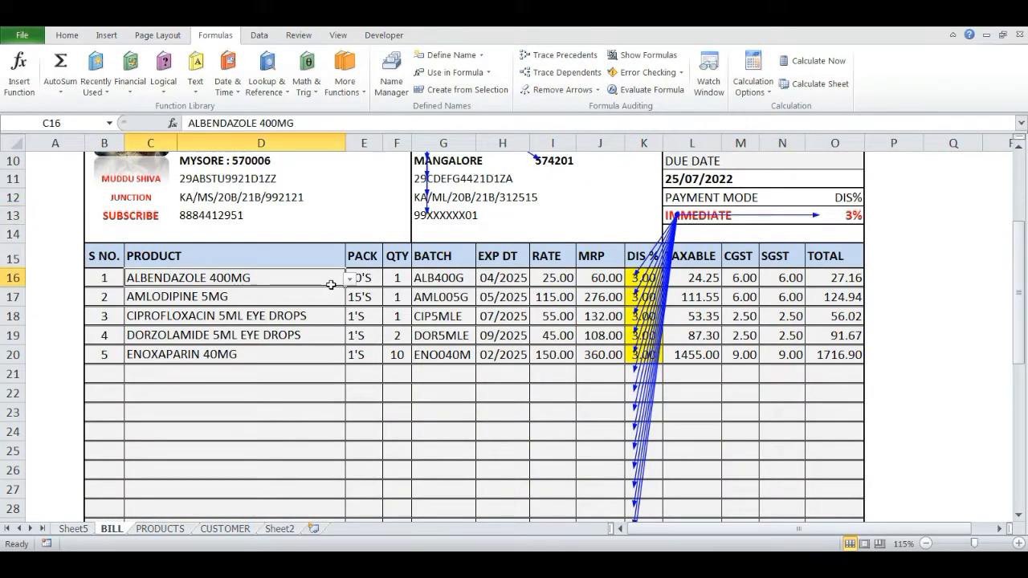
pyautogui.click(540, 70)
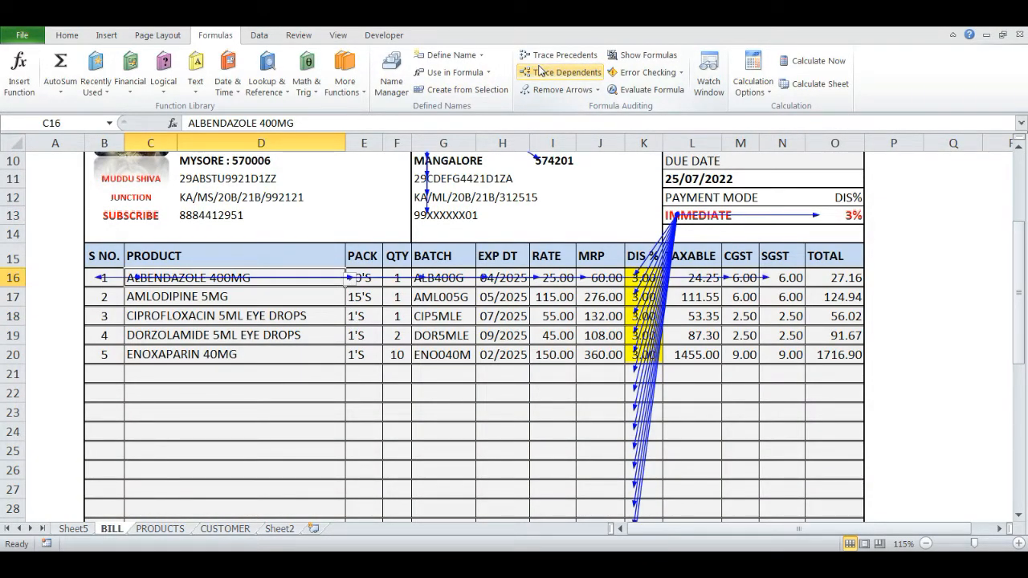
pyautogui.press('Down')
pyautogui.click(540, 71)
pyautogui.press('Down')
pyautogui.click(540, 71)
pyautogui.press('Down')
pyautogui.click(540, 70)
pyautogui.press('Down')
pyautogui.click(539, 71)
# Trace the dependents of the amount cells in the invoice's totals section, starting with the TOTAL in row 32
pyautogui.scroll(-5, 718, 386)
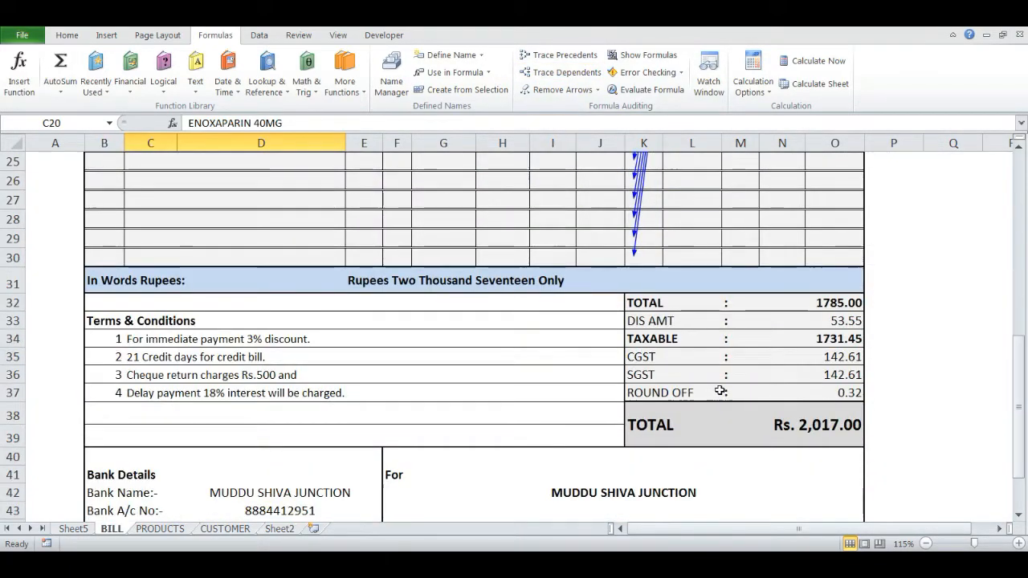
pyautogui.click(799, 305)
pyautogui.click(562, 72)
pyautogui.press('Down')
pyautogui.press('Down')
pyautogui.click(568, 81)
pyautogui.press('Down')
pyautogui.click(569, 80)
pyautogui.press('Down')
pyautogui.click(569, 80)
pyautogui.press('Down')
pyautogui.click(569, 80)
pyautogui.click(568, 79)
# Save the workbook
pyautogui.scroll(2, 562, 352)
pyautogui.scroll(6, 562, 352)
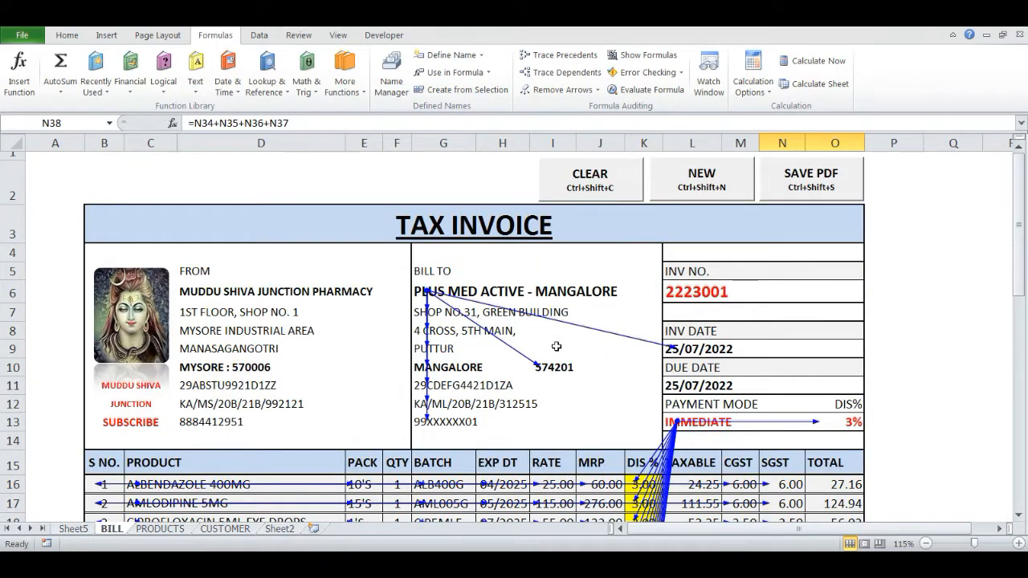
pyautogui.hotkey('ctrl', 's')
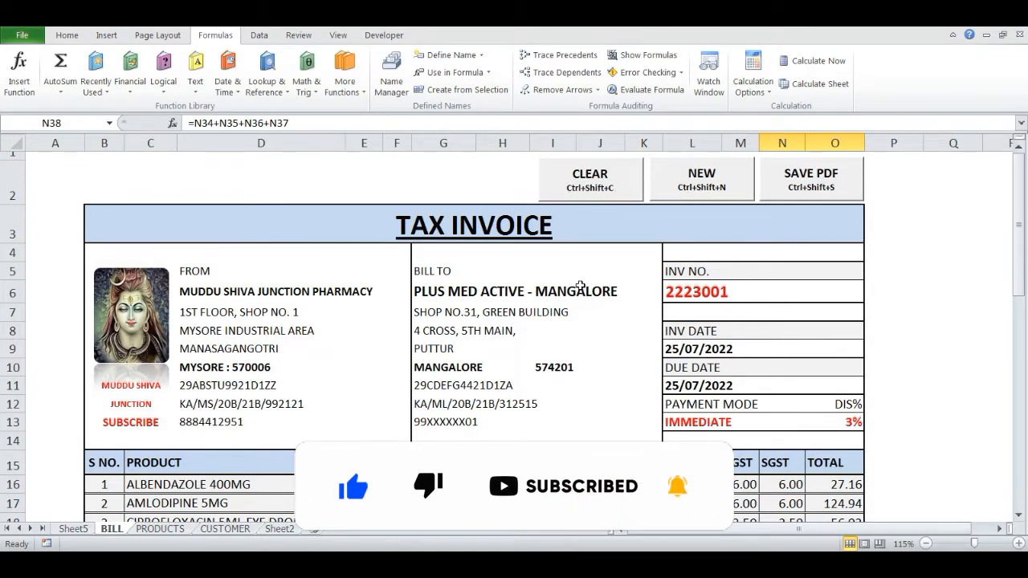
# Clear the five-item IMMEDIATE invoice and start a new invoice
pyautogui.scroll(-2, 549, 287)
pyautogui.scroll(2, 549, 287)
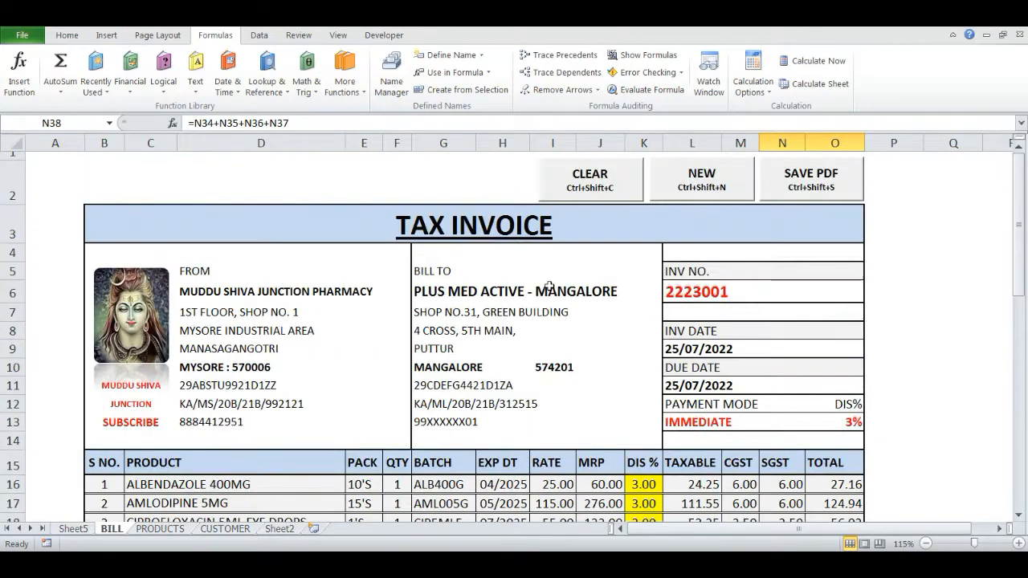
pyautogui.click(600, 184)
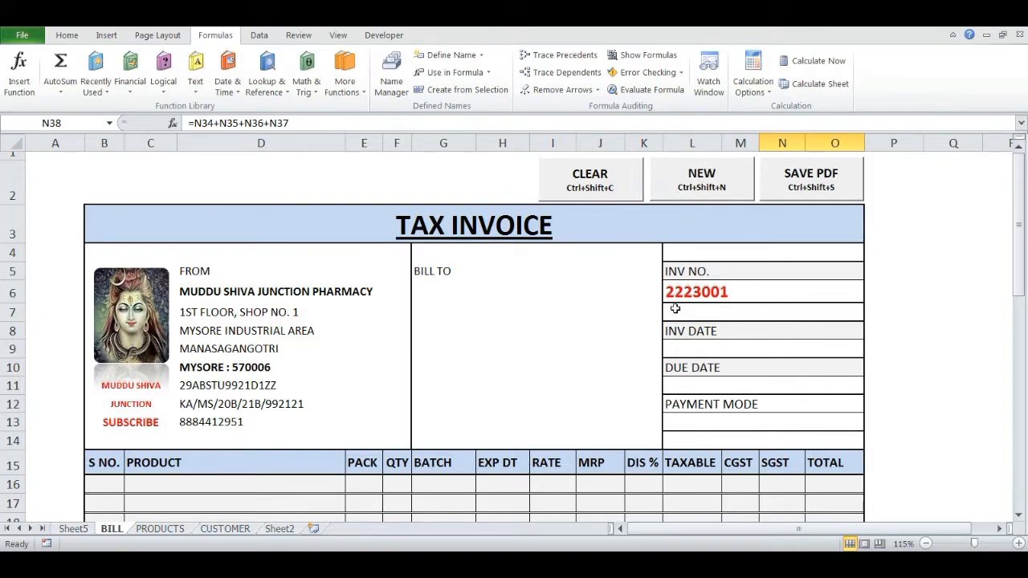
pyautogui.click(710, 182)
# Choose ABC MEDICAL STOP - MYSORE as the bill-to customer
pyautogui.click(497, 290)
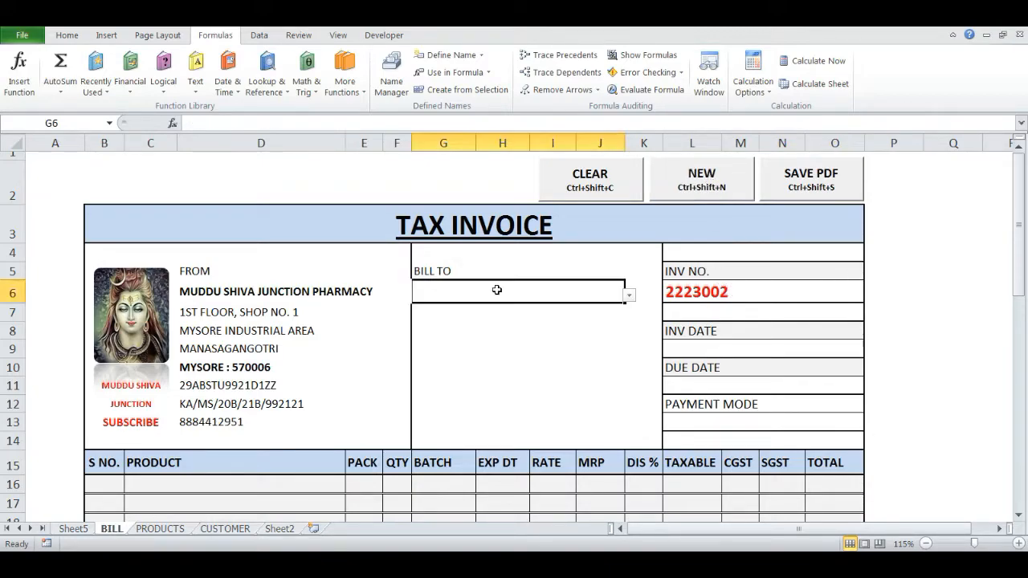
pyautogui.hotkey('alt', 'Down')
pyautogui.press('Down')
pyautogui.press('Down')
pyautogui.press('Down')
pyautogui.press('Down')
pyautogui.press('Down')
pyautogui.press('Down')
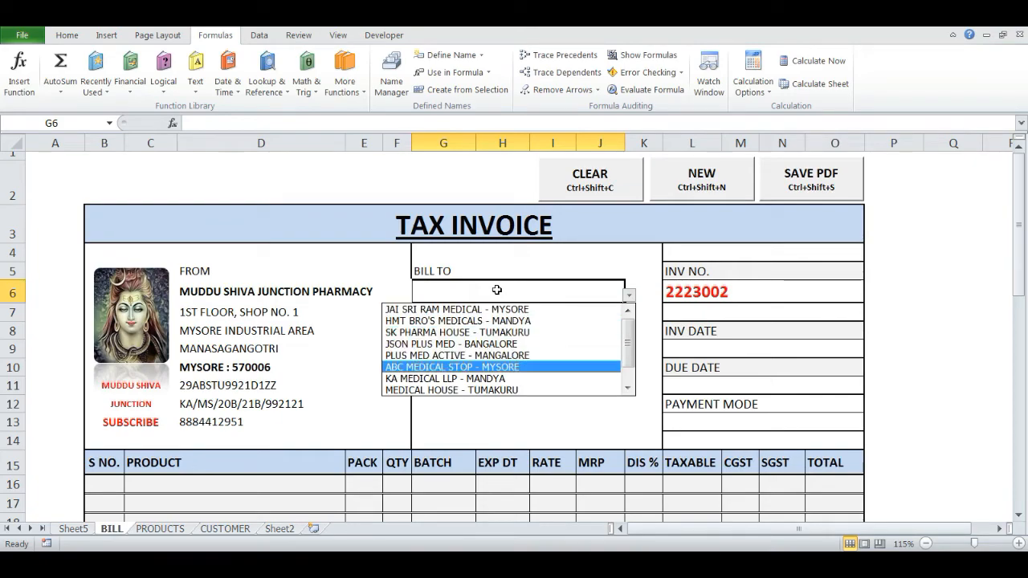
pyautogui.press('Return')
pyautogui.press('Right')
# Set the invoice's payment mode to CREDIT BILL
pyautogui.scroll(-3, 599, 398)
pyautogui.click(693, 213)
pyautogui.hotkey('alt', 'Down')
pyautogui.press('Down')
pyautogui.press('Down')
pyautogui.press('Return')
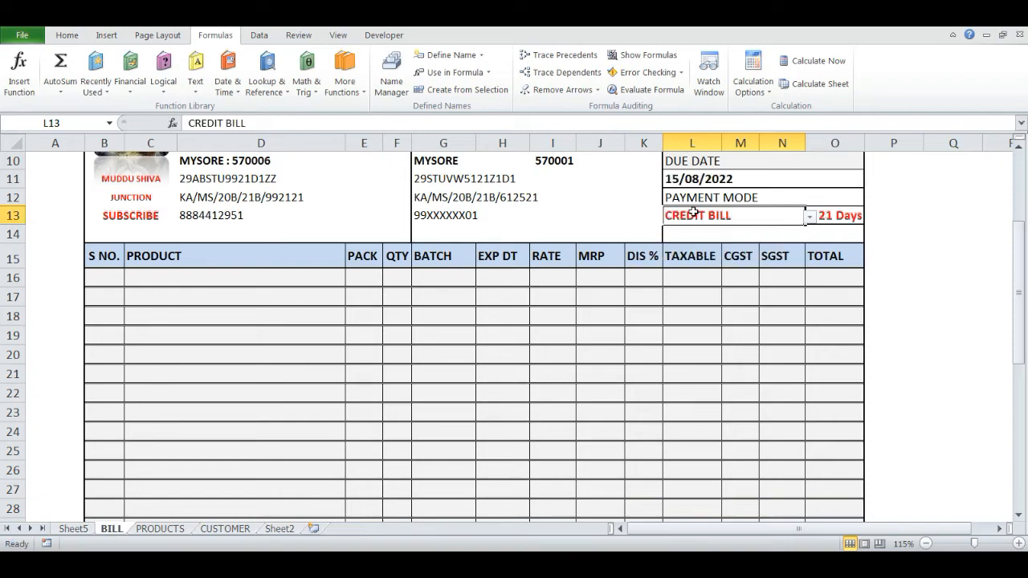
pyautogui.press('Right')
pyautogui.press('Right')
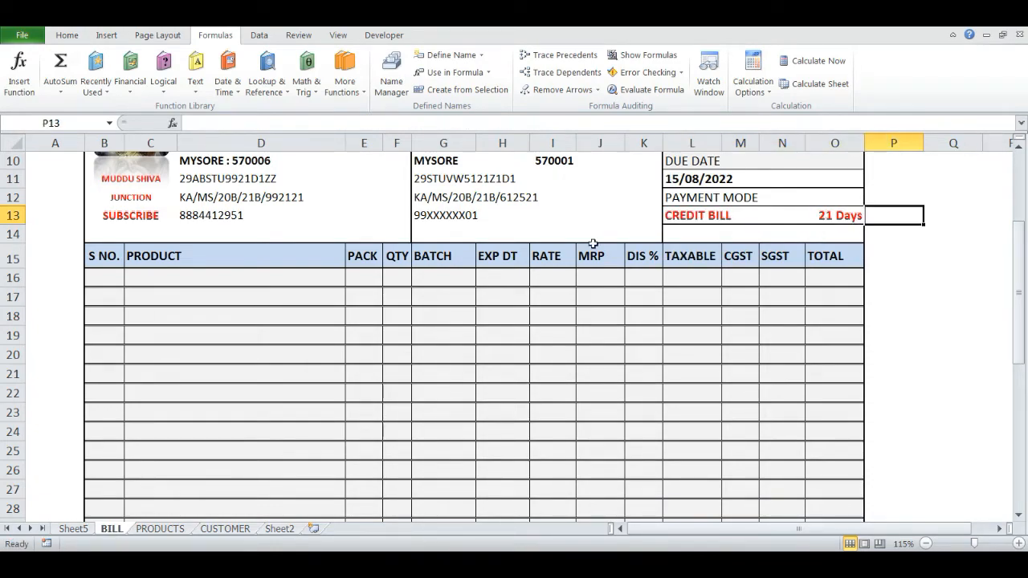
# Add ENOXAPARIN 40MG with a quantity of 10 in the first item row
pyautogui.click(401, 278)
pyautogui.press('Left')
pyautogui.press('Left')
pyautogui.press('Right')
pyautogui.press('Right')
pyautogui.press('Left')
pyautogui.press('Left')
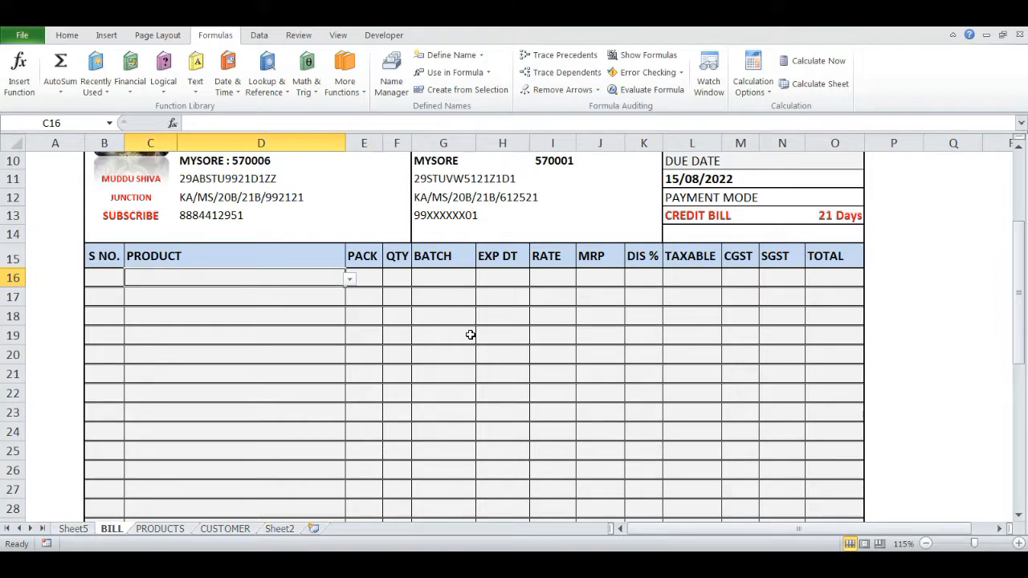
pyautogui.hotkey('alt', 'Down')
pyautogui.press('Down')
pyautogui.press('Down')
pyautogui.press('Down')
pyautogui.press('Down')
pyautogui.press('Down')
pyautogui.press('Down')
pyautogui.press('Down')
pyautogui.press('Down')
pyautogui.press('Return')
pyautogui.press('Right')
pyautogui.press('Right')
pyautogui.write('10')
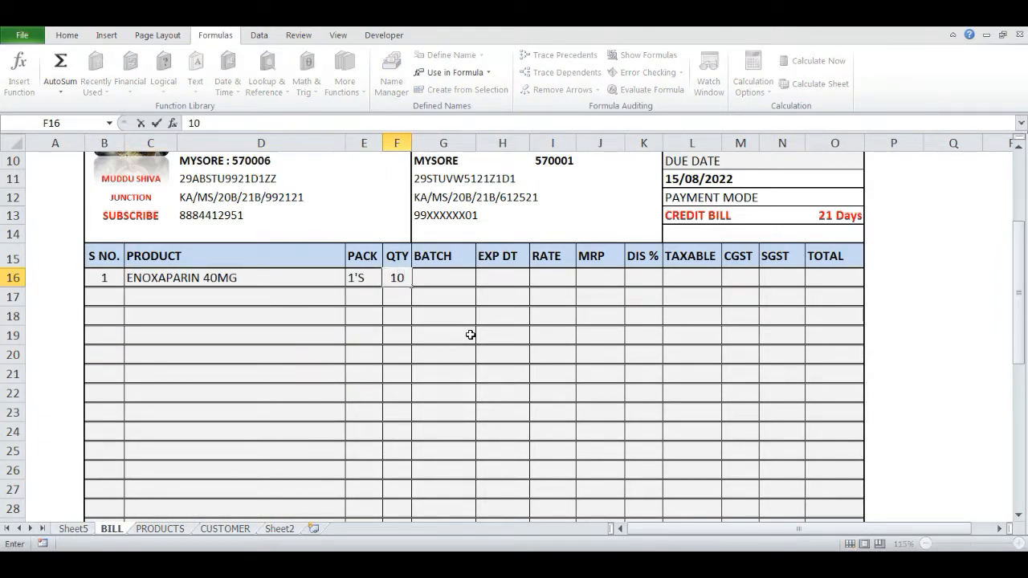
pyautogui.press('Return')
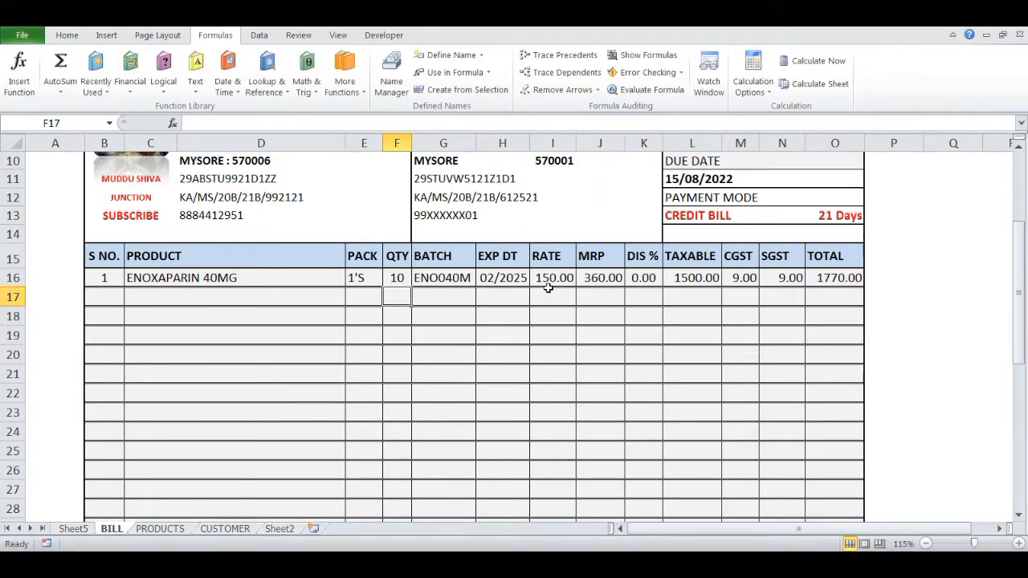
# Check the credit bill's totals, and clear it to start the next invoice
pyautogui.scroll(-2, 658, 334)
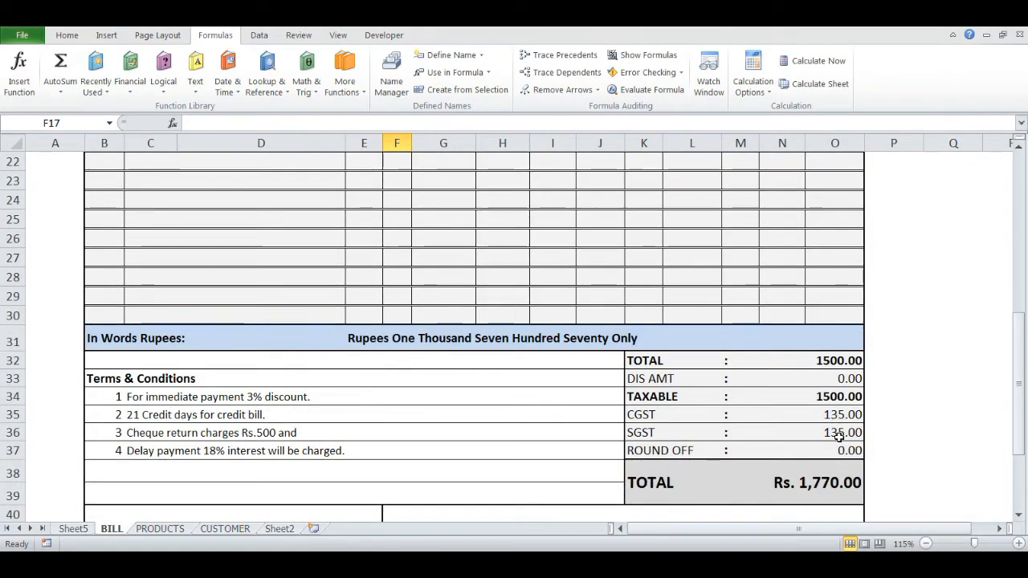
pyautogui.scroll(-1, 873, 458)
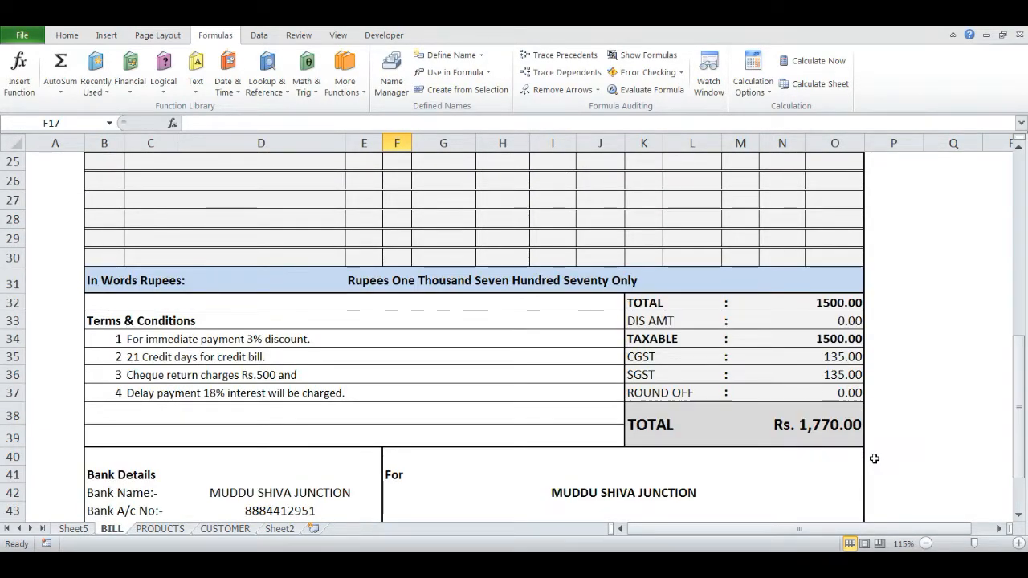
pyautogui.scroll(8, 874, 458)
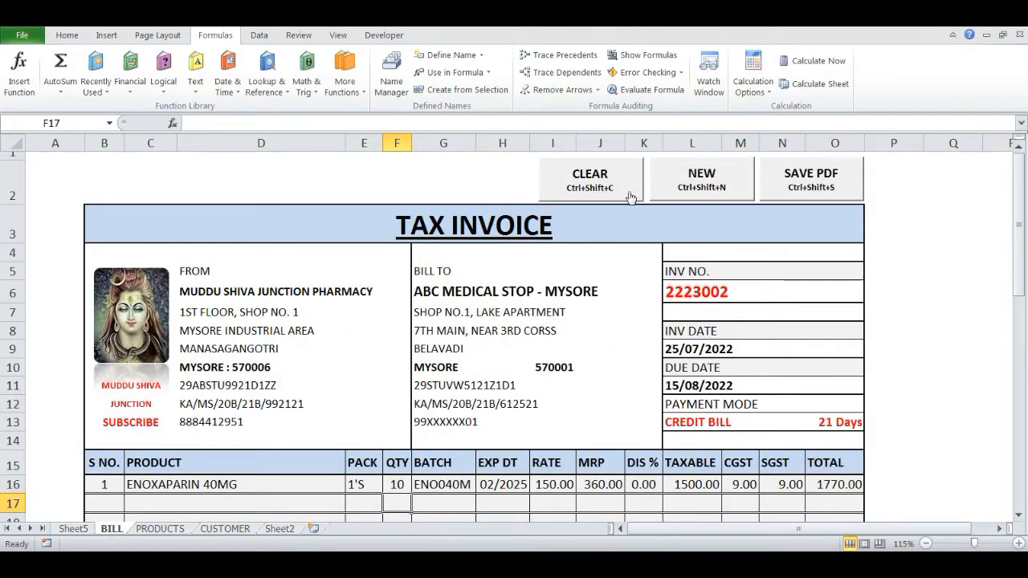
pyautogui.click(576, 184)
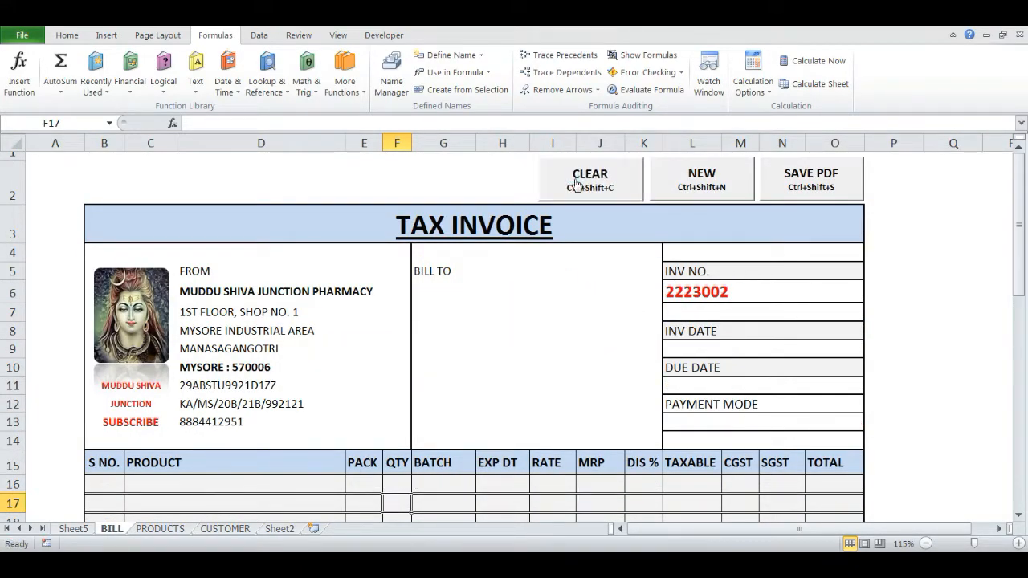
pyautogui.click(700, 191)
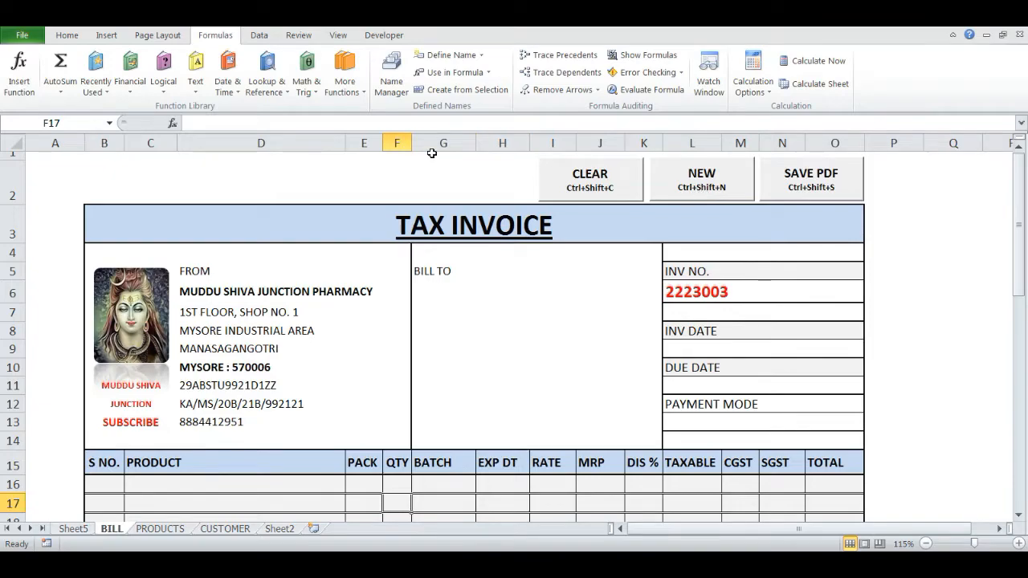